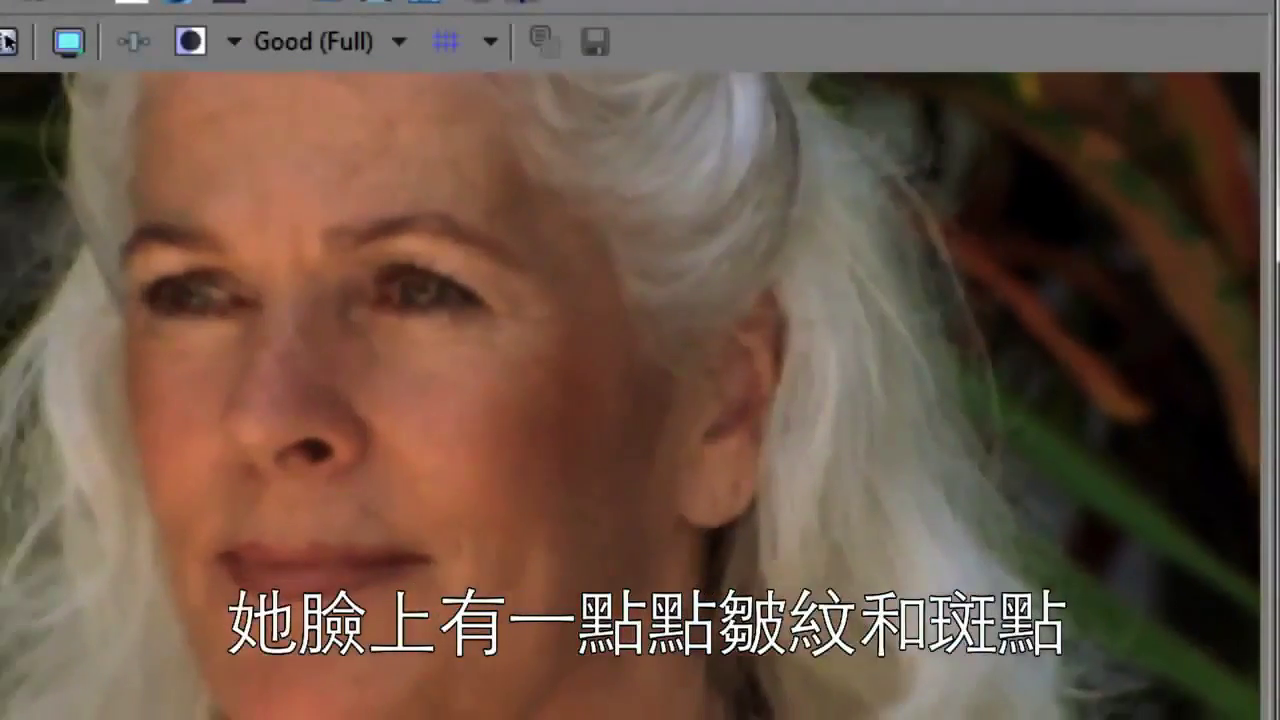
Stop playback of the portrait clip.
key("space")
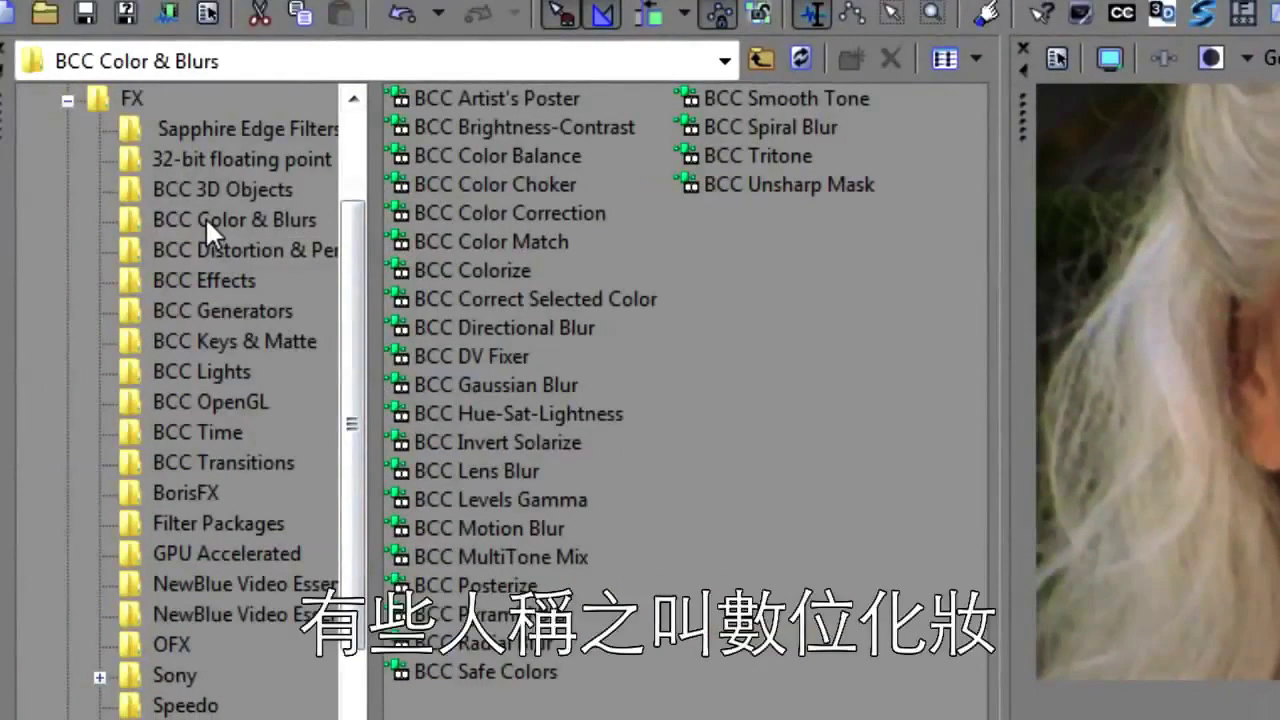
Apply BCC Smooth Tone from BCC Color & Blurs to the second portrait event.
left_click(205, 218)
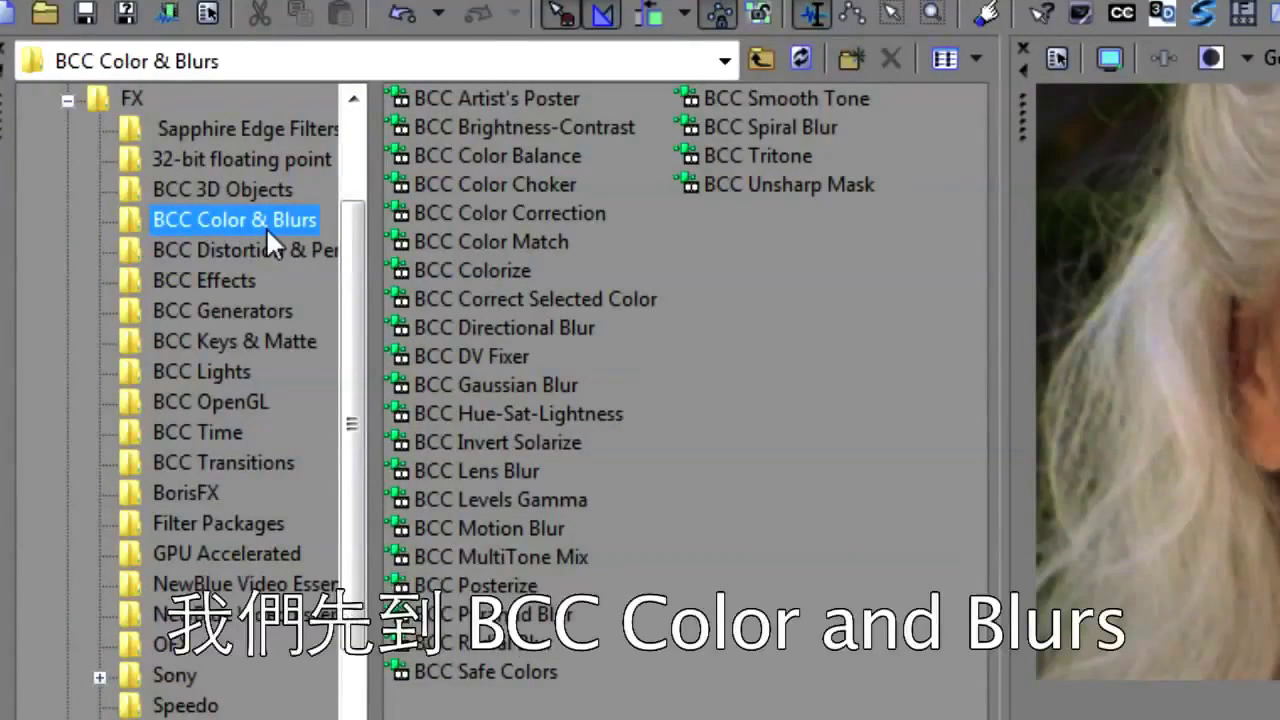
left_click_drag(745, 98, 777, 240)
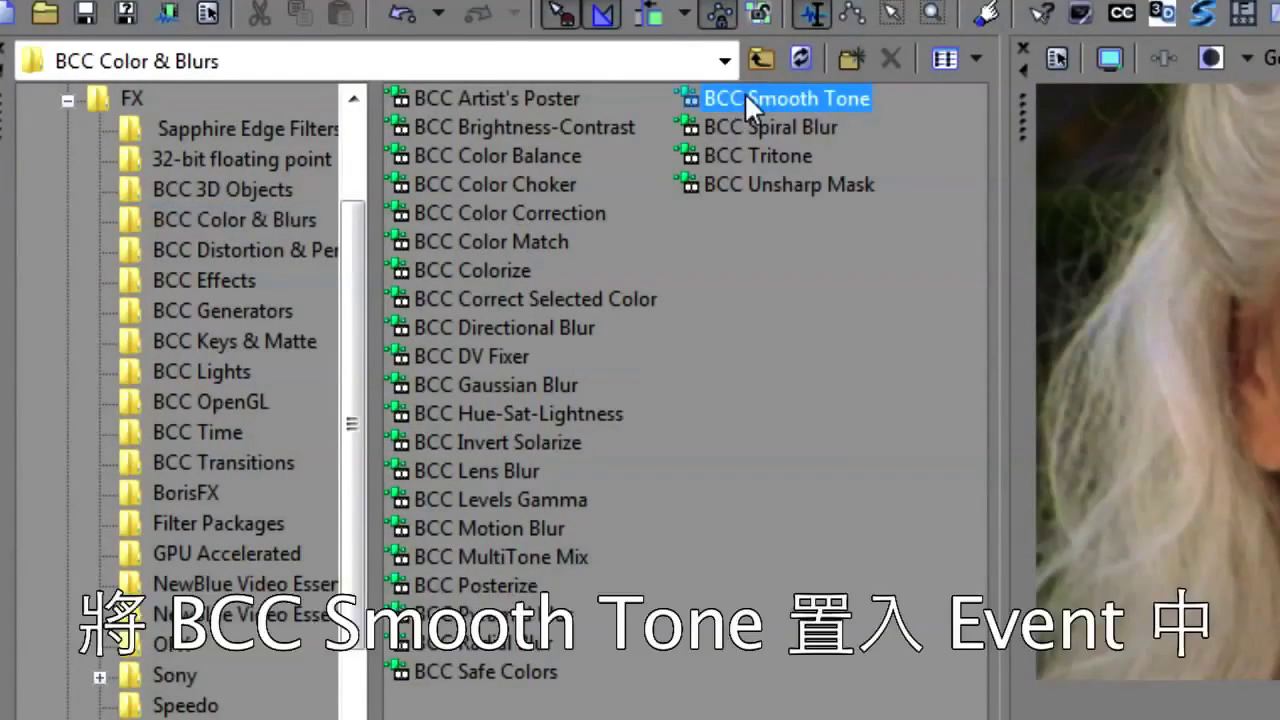
left_click_drag(432, 181, 381, 719)
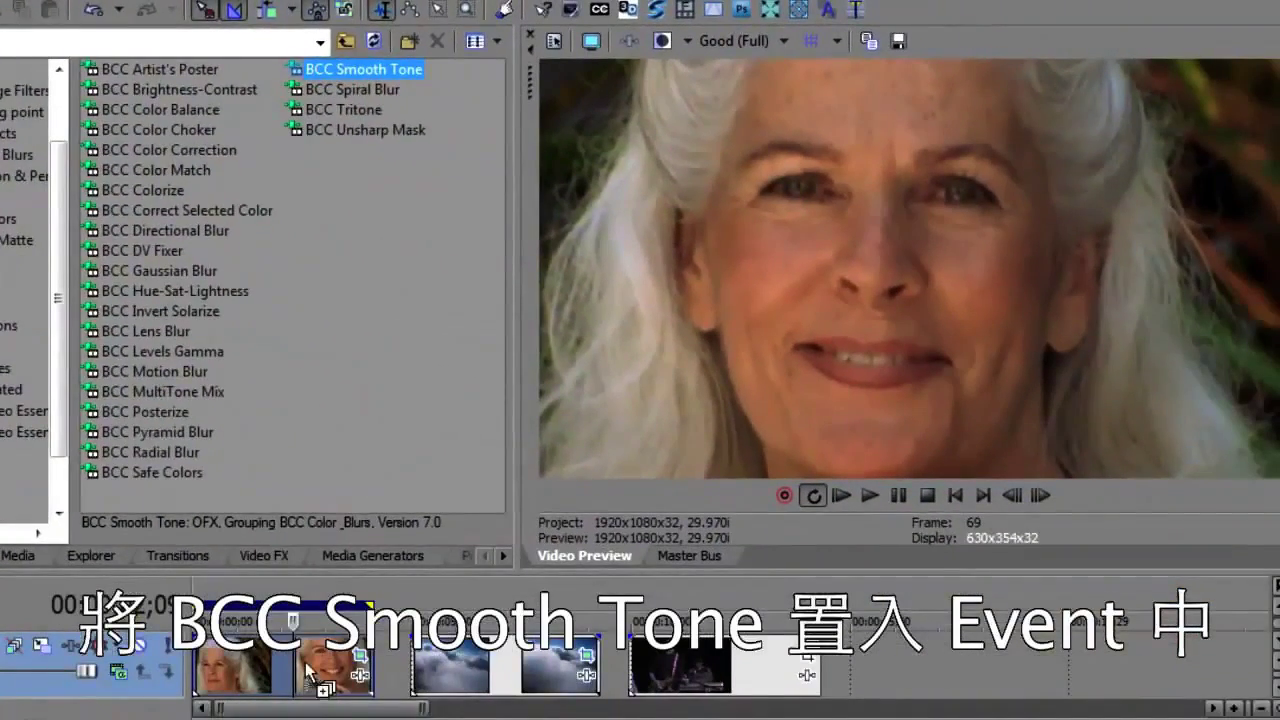
left_click_drag(305, 661, 305, 661)
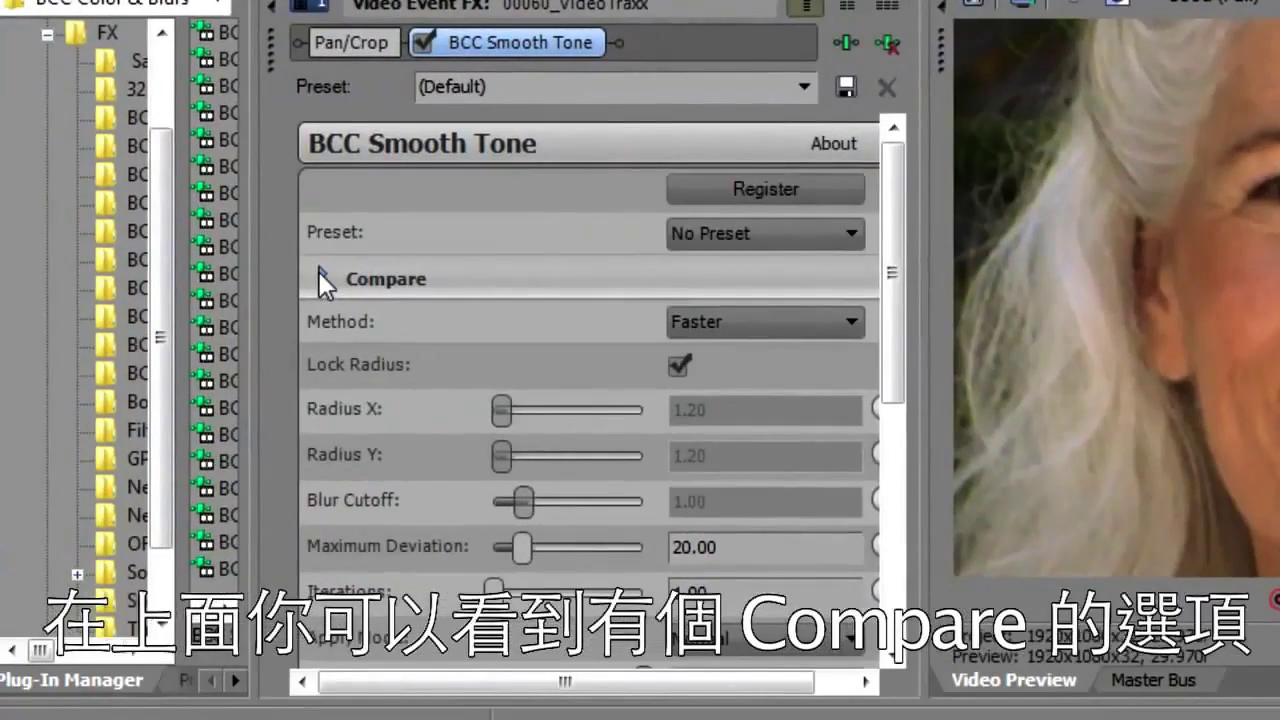
Set Smooth Tone's Compare Mode to Side By Side.
left_click(240, 268)
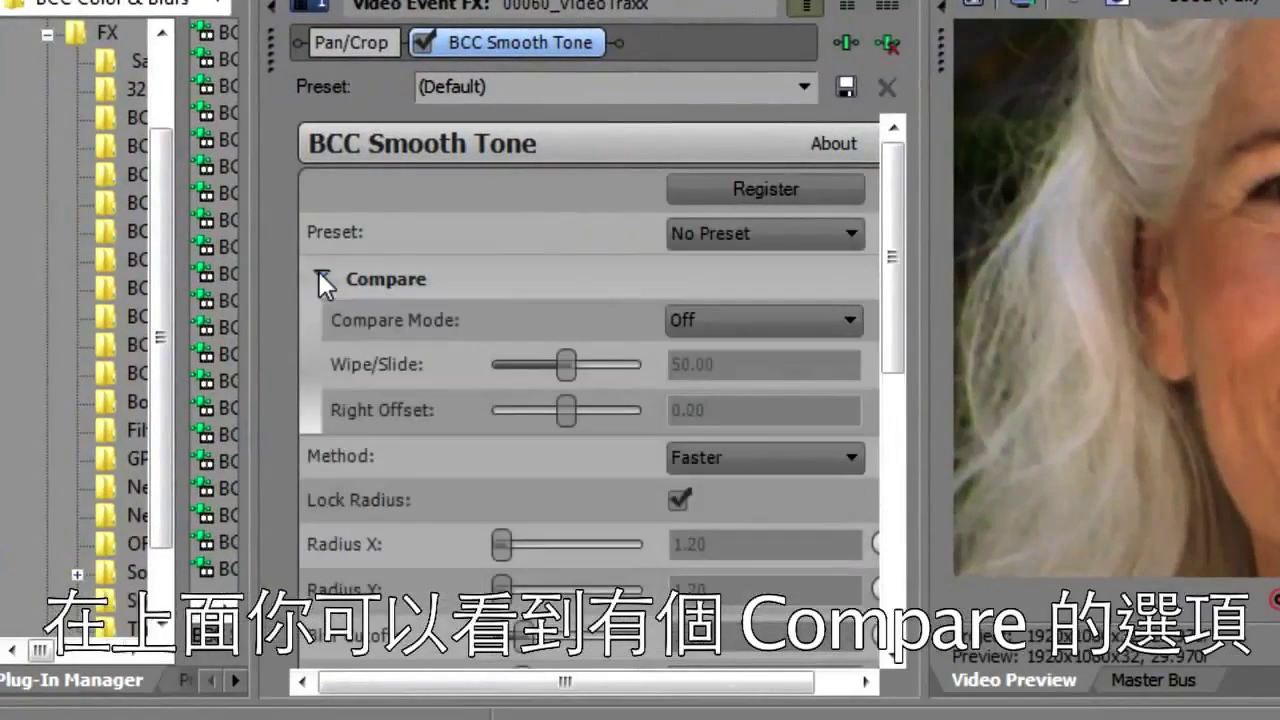
left_click(716, 326)
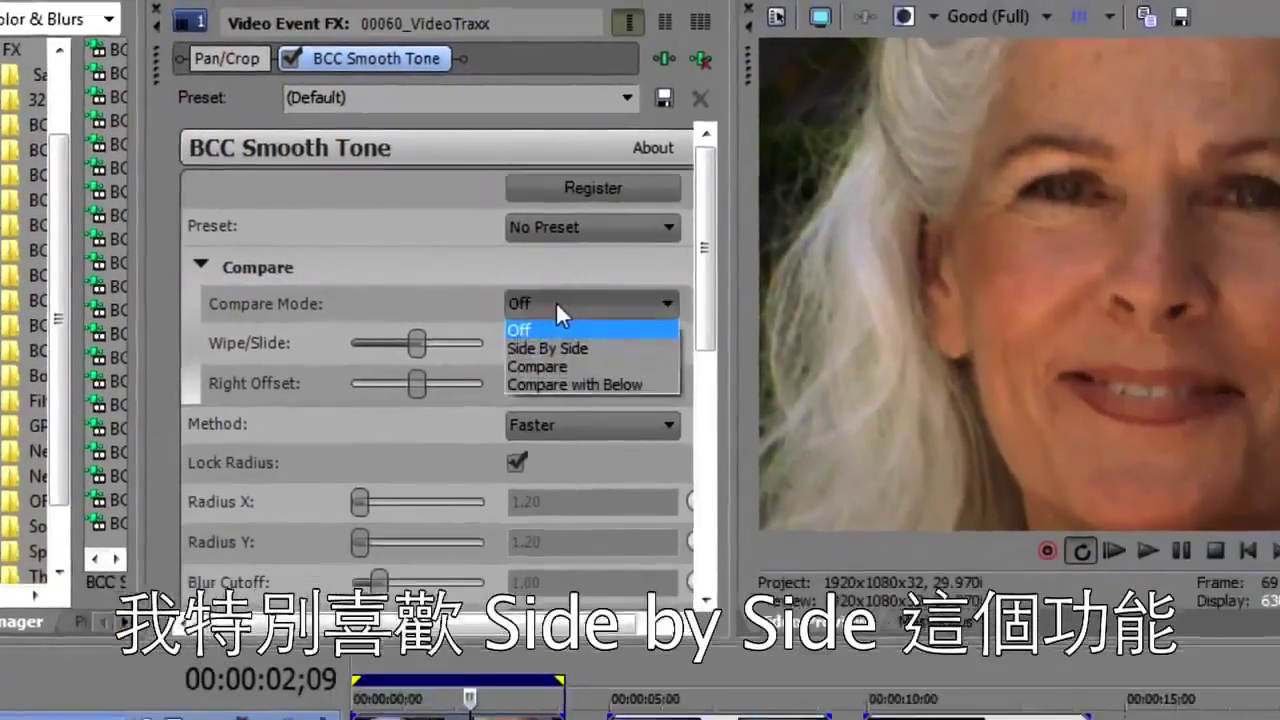
left_click(705, 368)
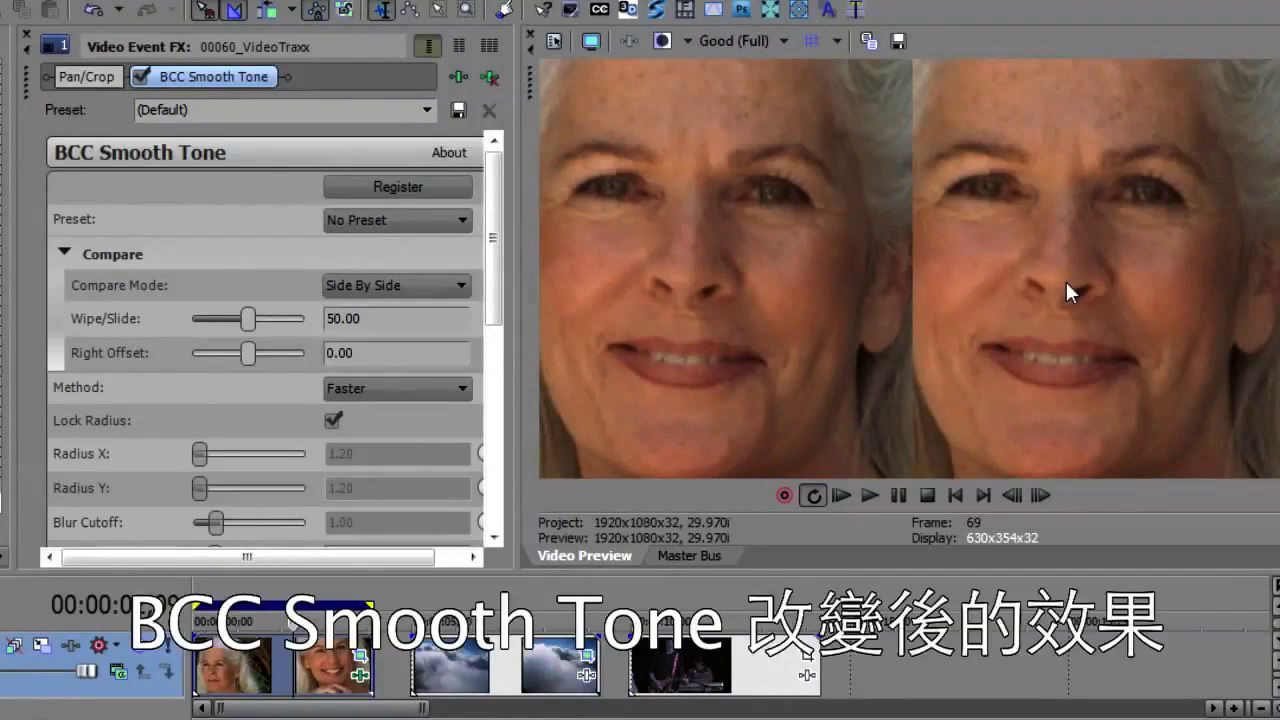
Try the LessDetailSmoother, MaxDetailSmoother and Smoother presets, then return to Default.bsp.
left_click(380, 221)
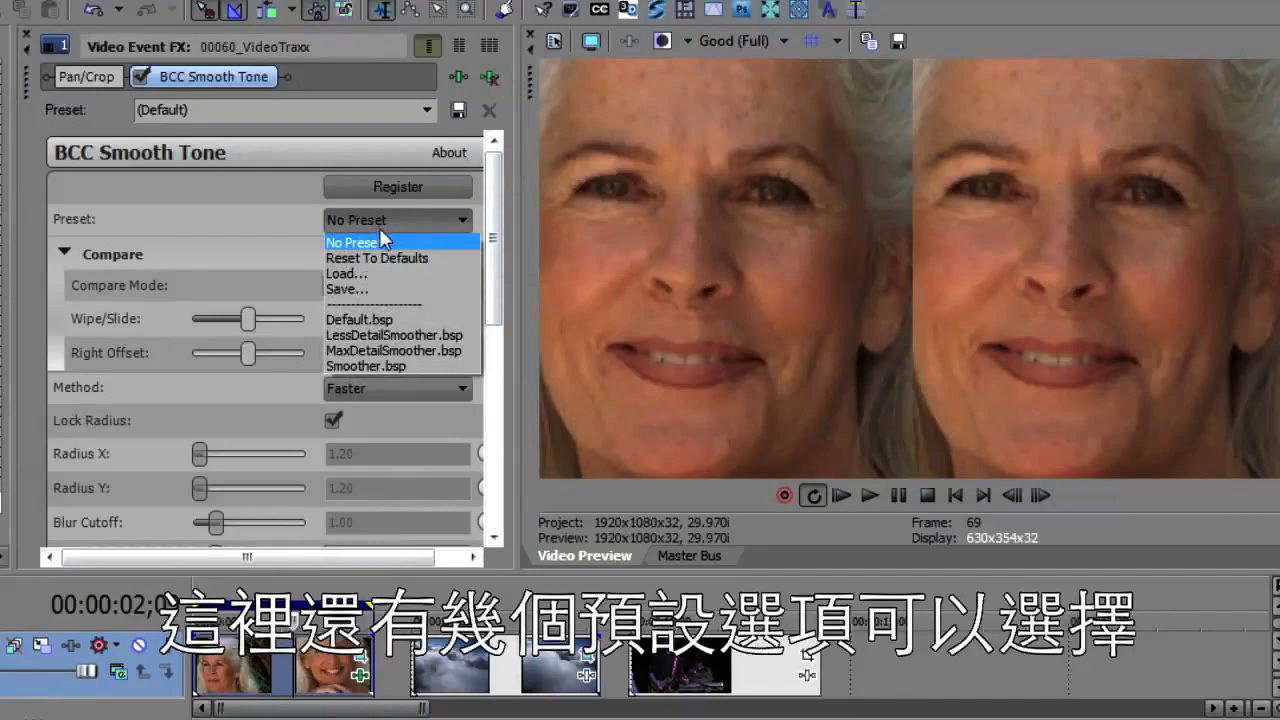
left_click(417, 333)
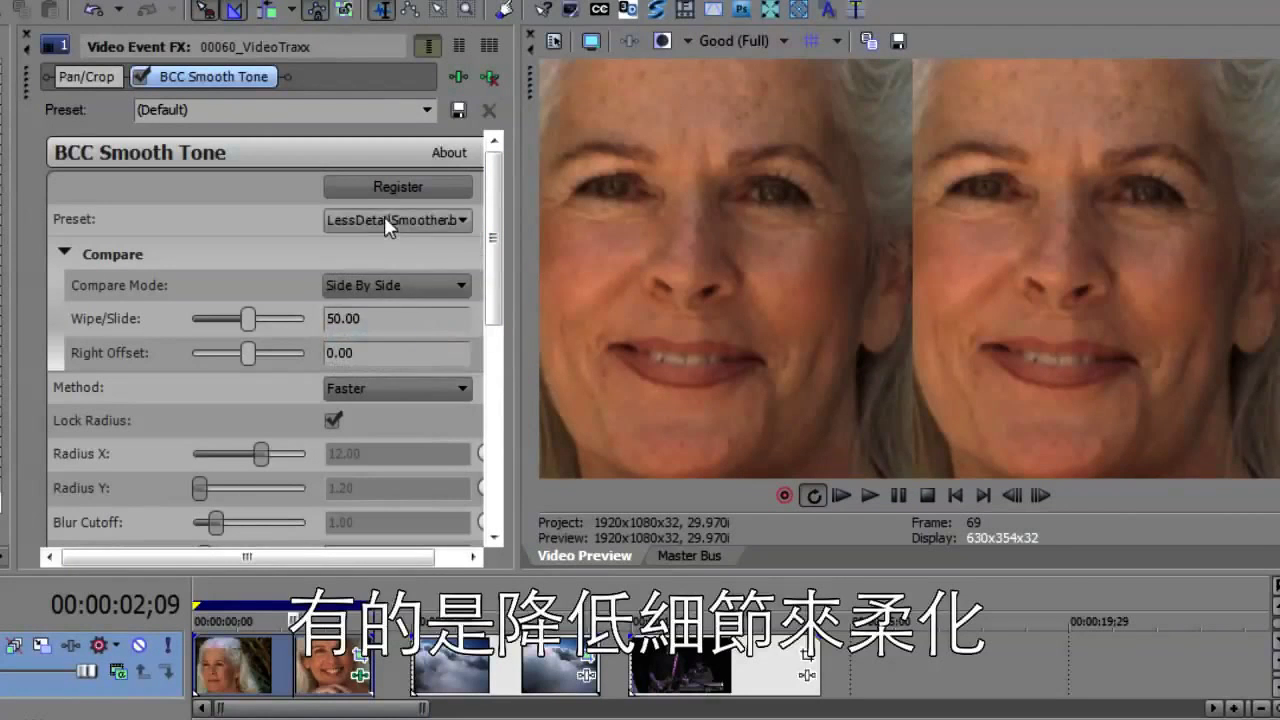
left_click(384, 218)
left_click(389, 348)
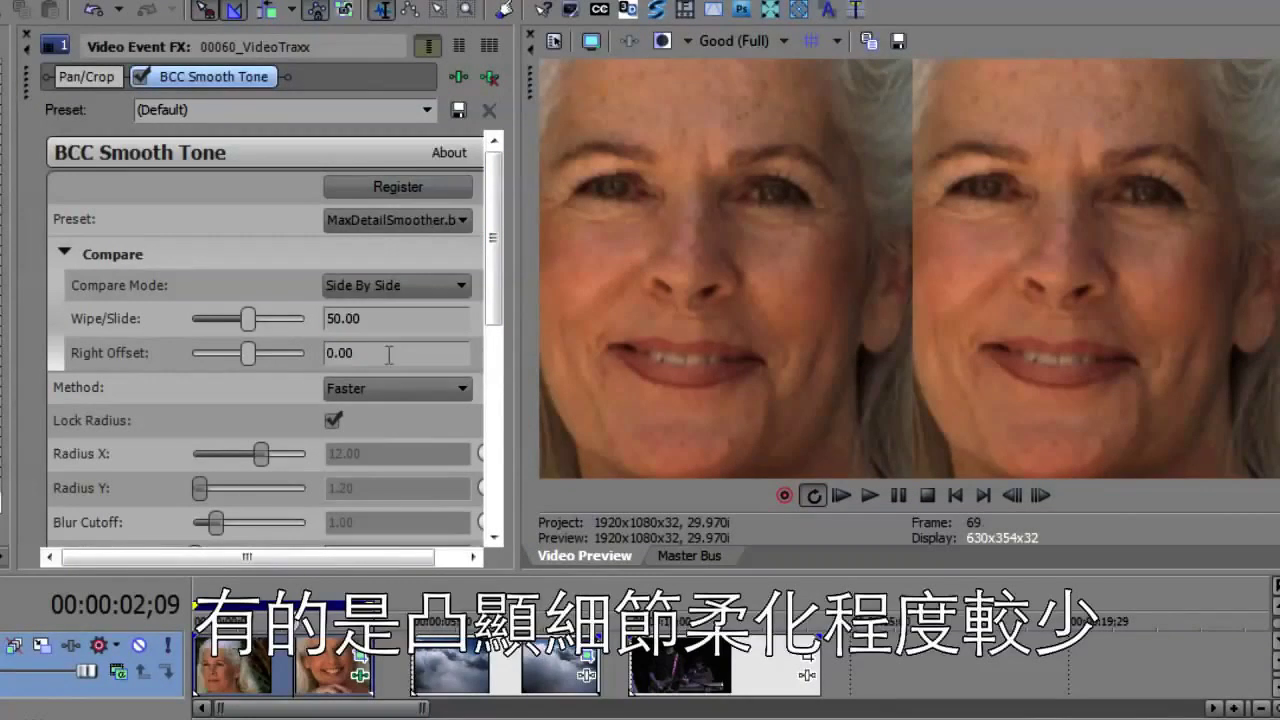
left_click(360, 220)
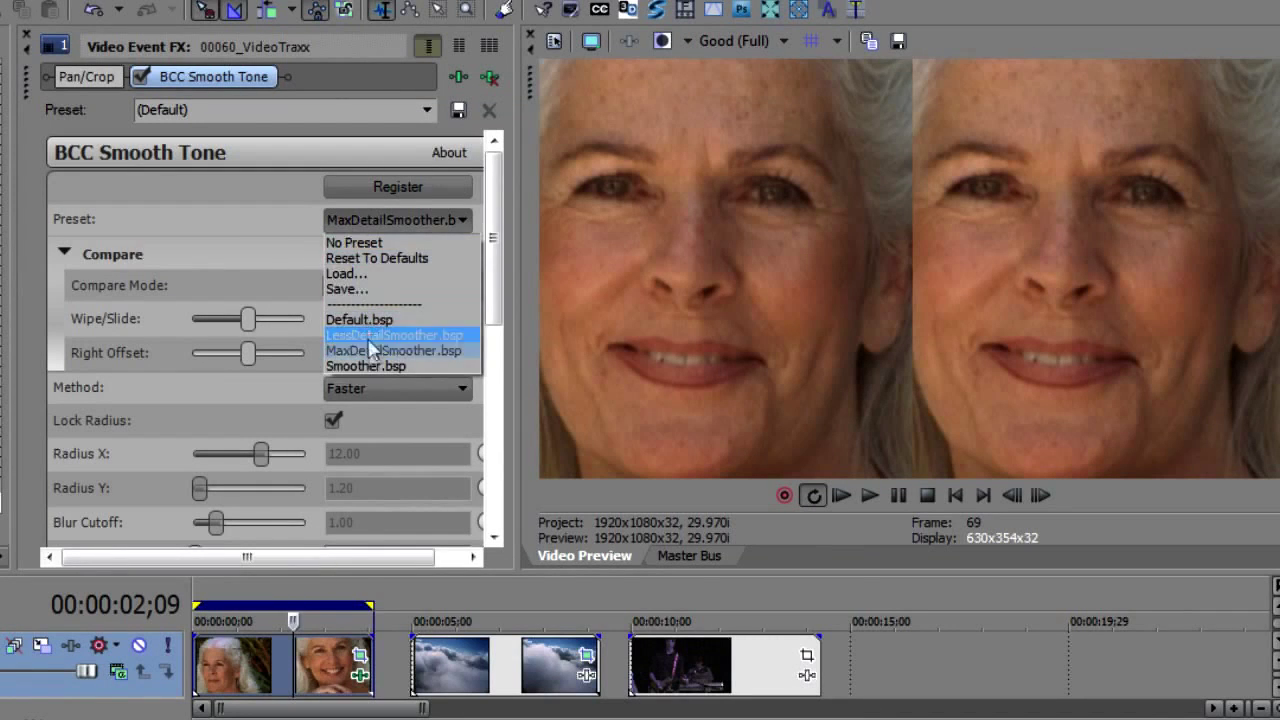
left_click(373, 365)
left_click(370, 220)
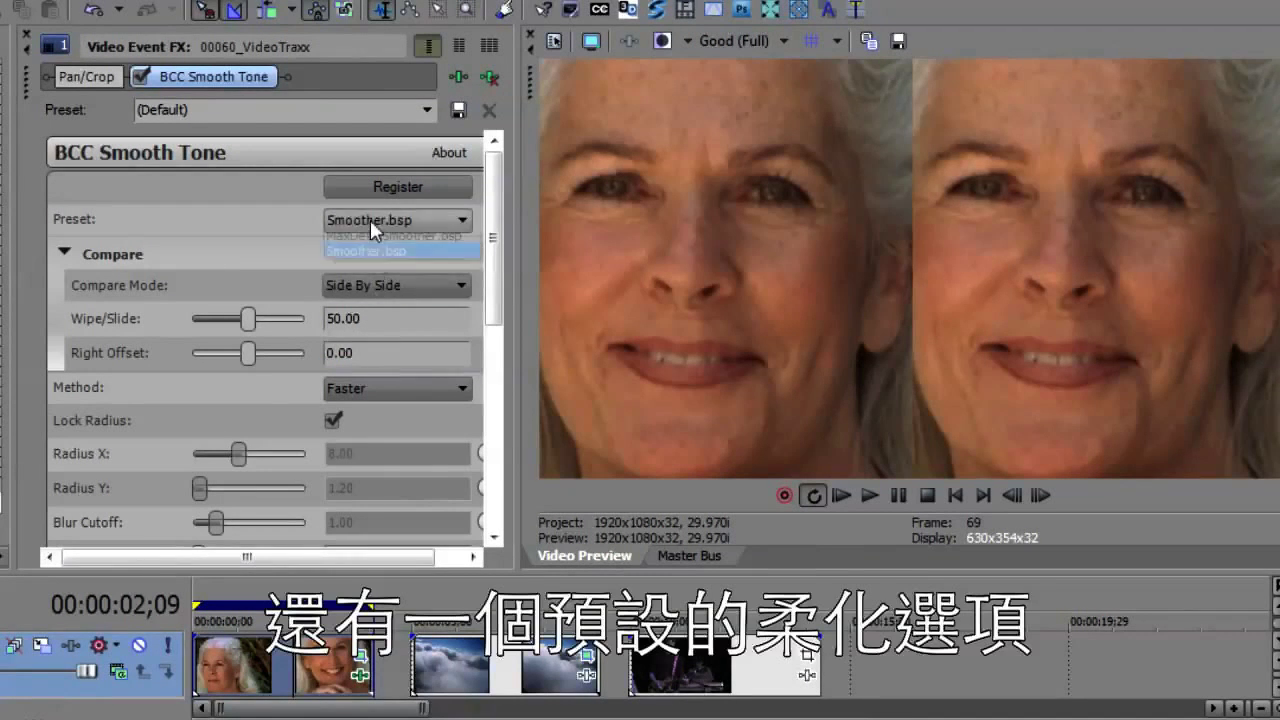
left_click(360, 320)
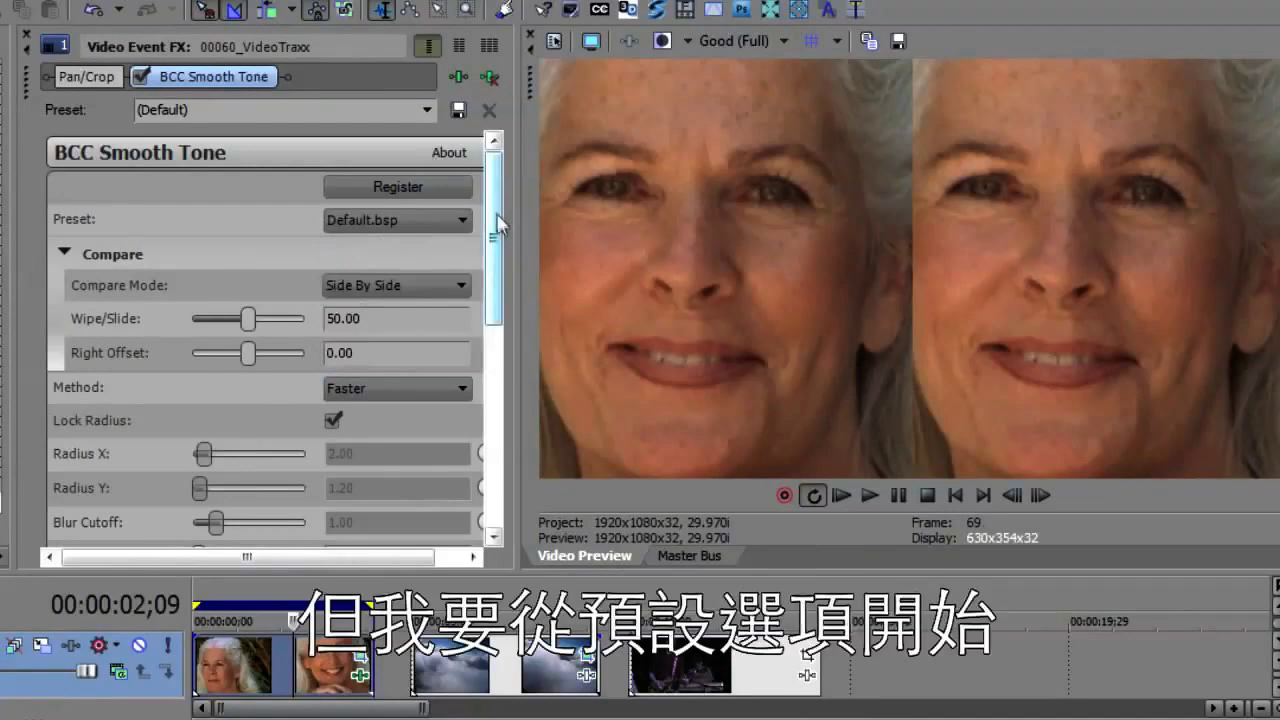
Try Fastest and Faster smoothing methods, then settle on Smoother.
left_click_drag(497, 218, 500, 315)
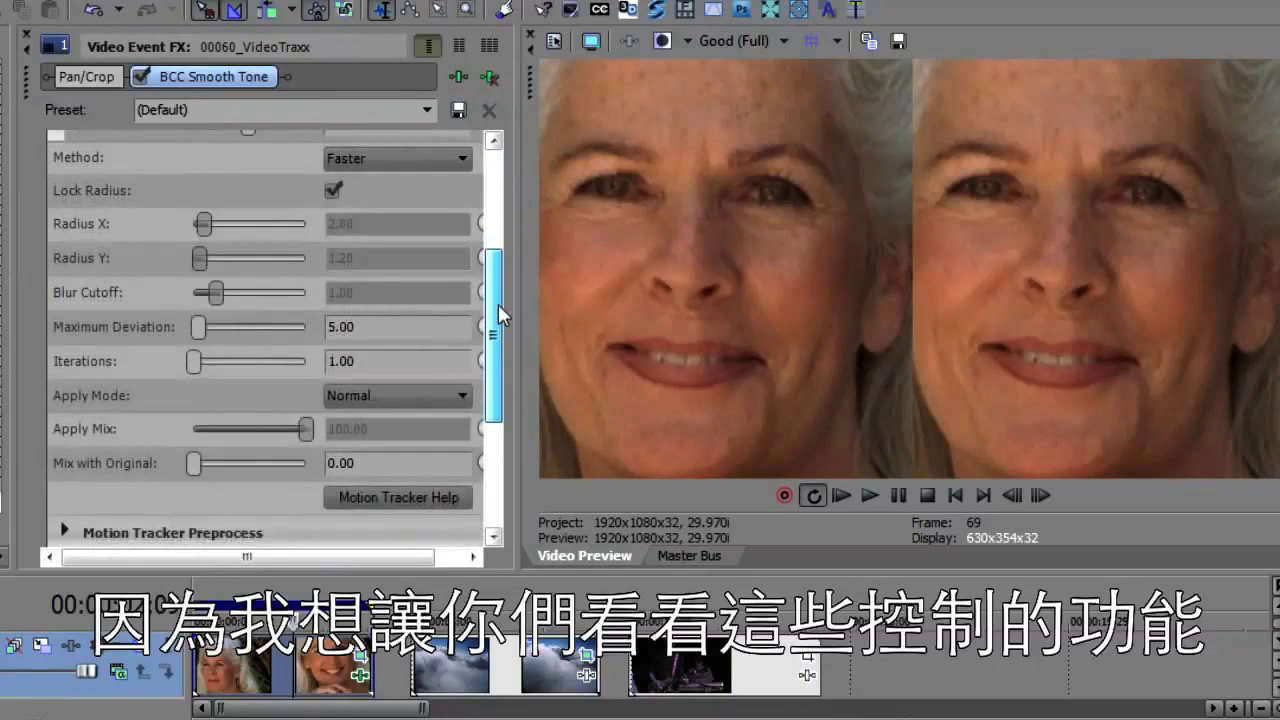
left_click(18, 240)
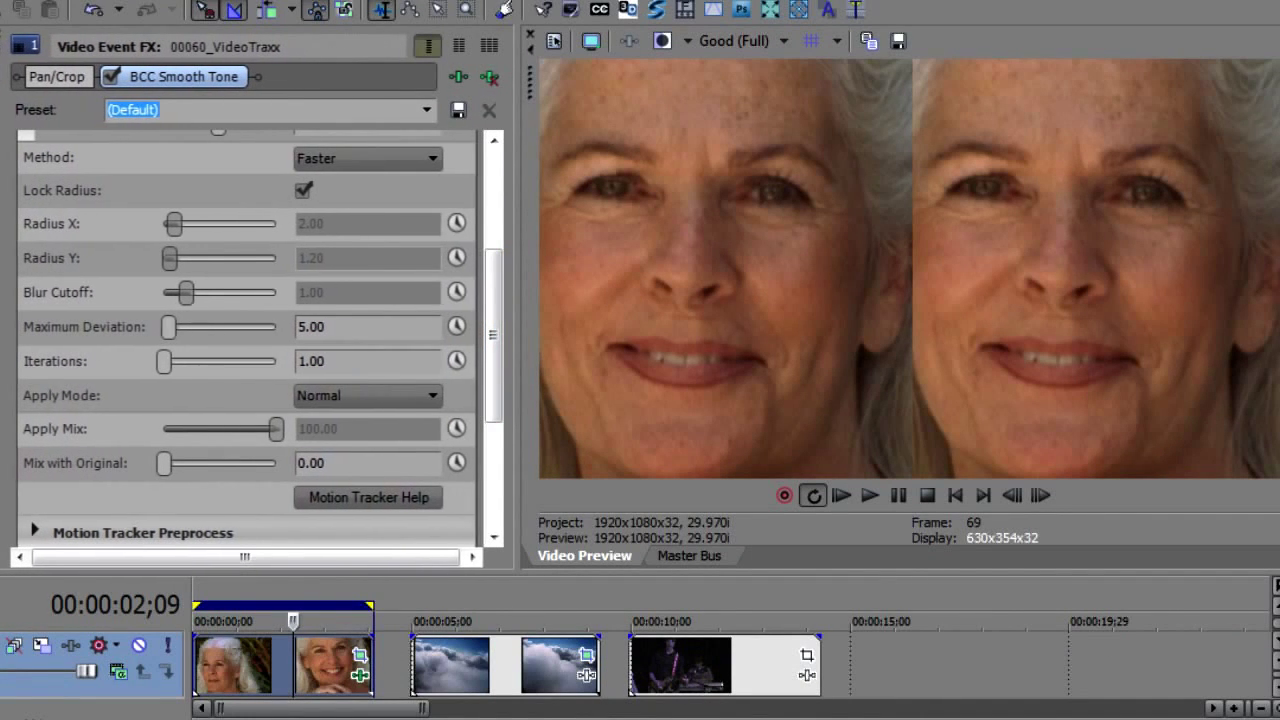
left_click(340, 153)
left_click(343, 181)
left_click(343, 160)
left_click(354, 196)
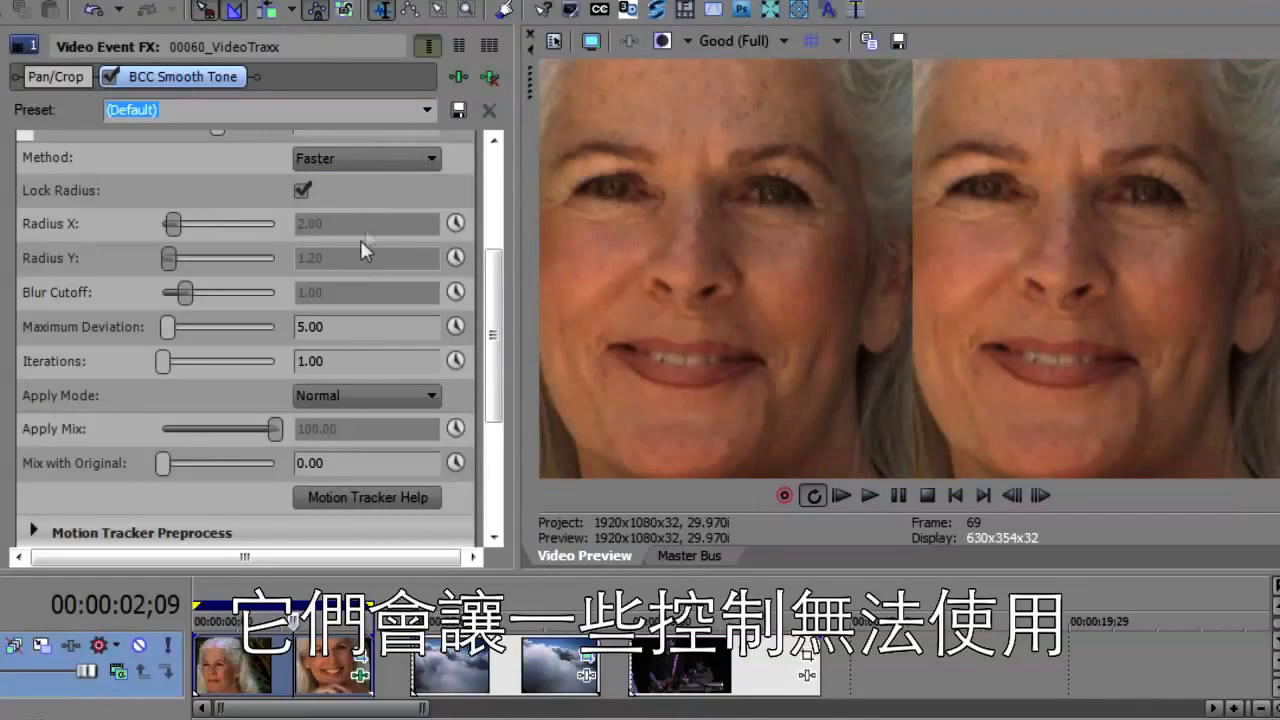
left_click(372, 160)
left_click(377, 212)
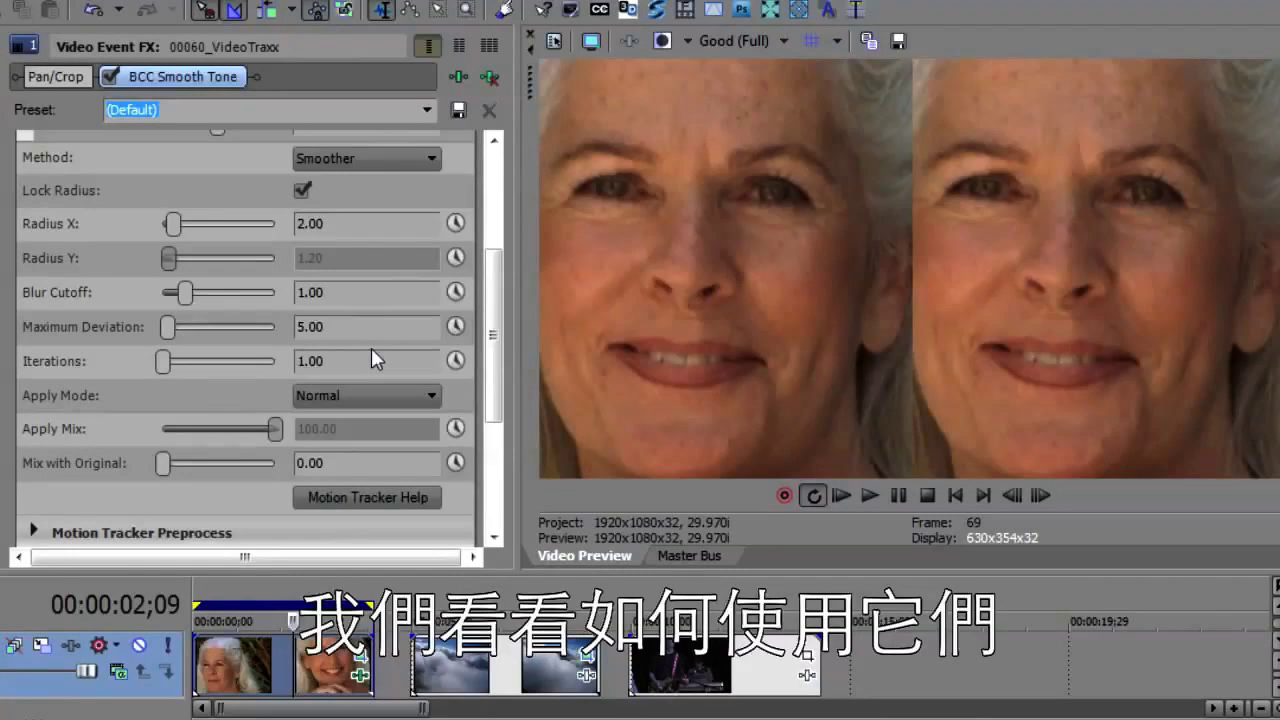
Toggle Lock Radius off and back on, then raise Radius X toward 20.
left_click(300, 189)
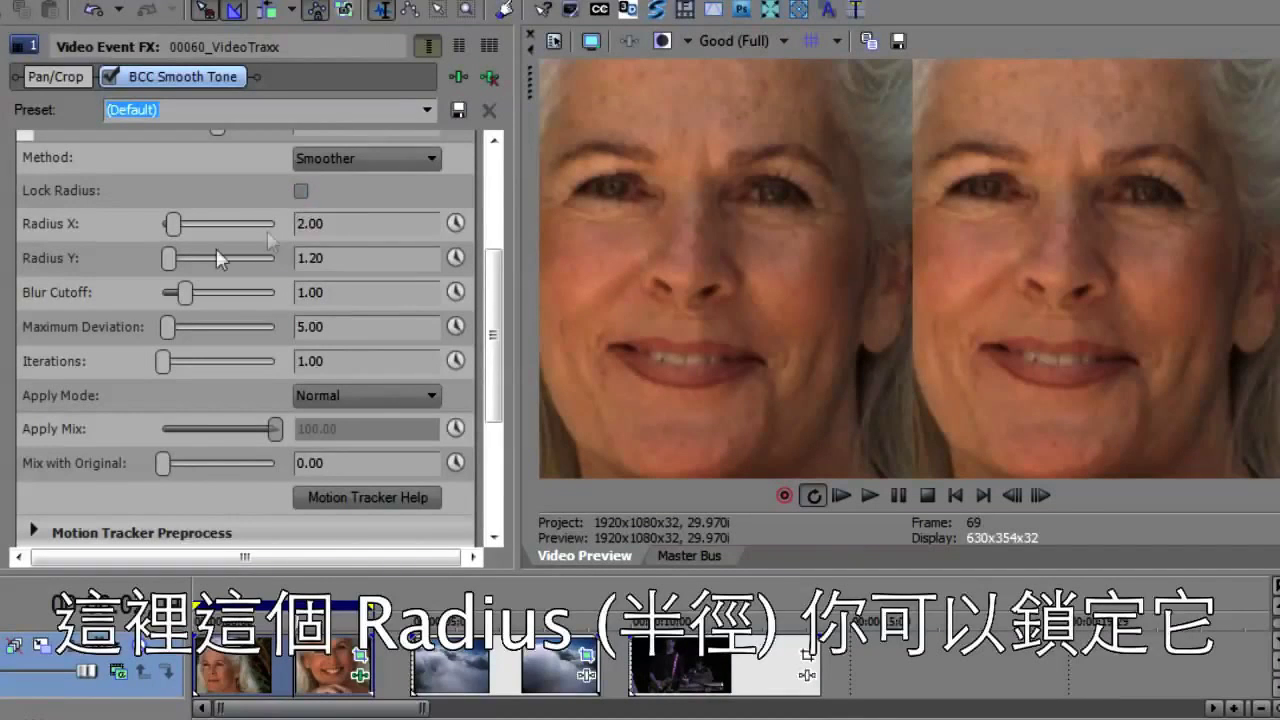
left_click(301, 191)
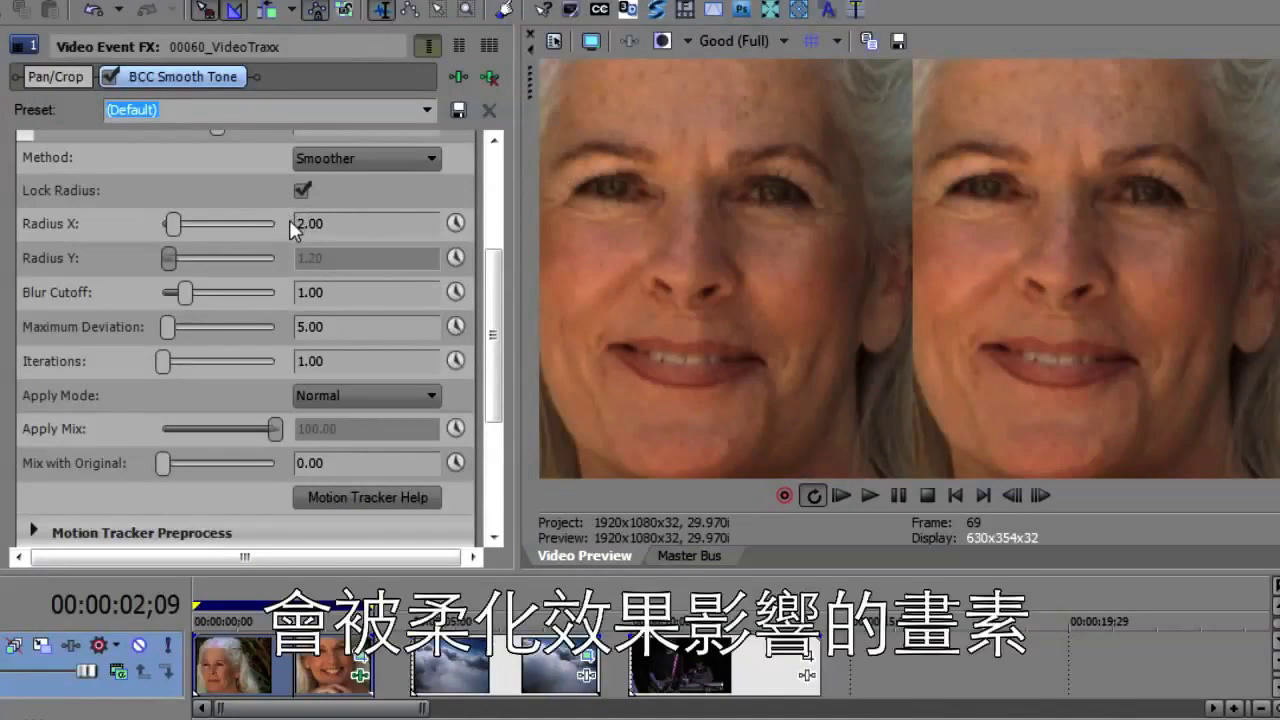
left_click_drag(174, 226, 237, 229)
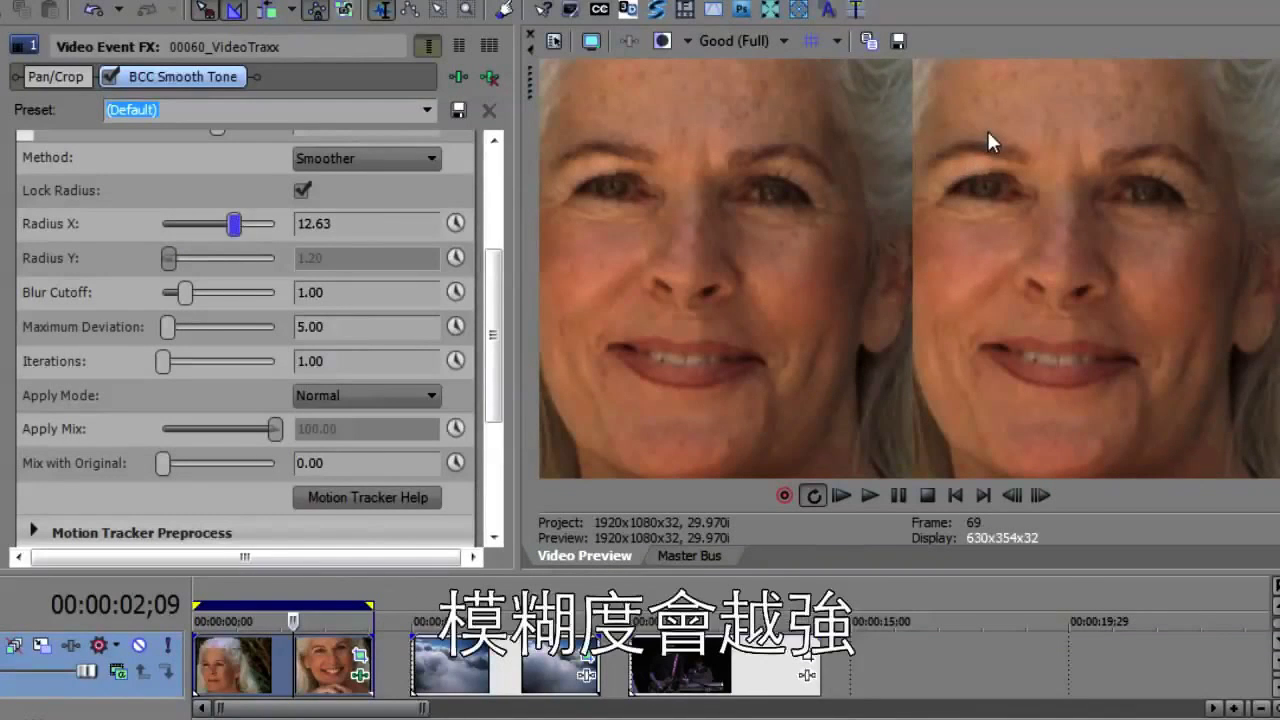
left_click_drag(236, 227, 250, 228)
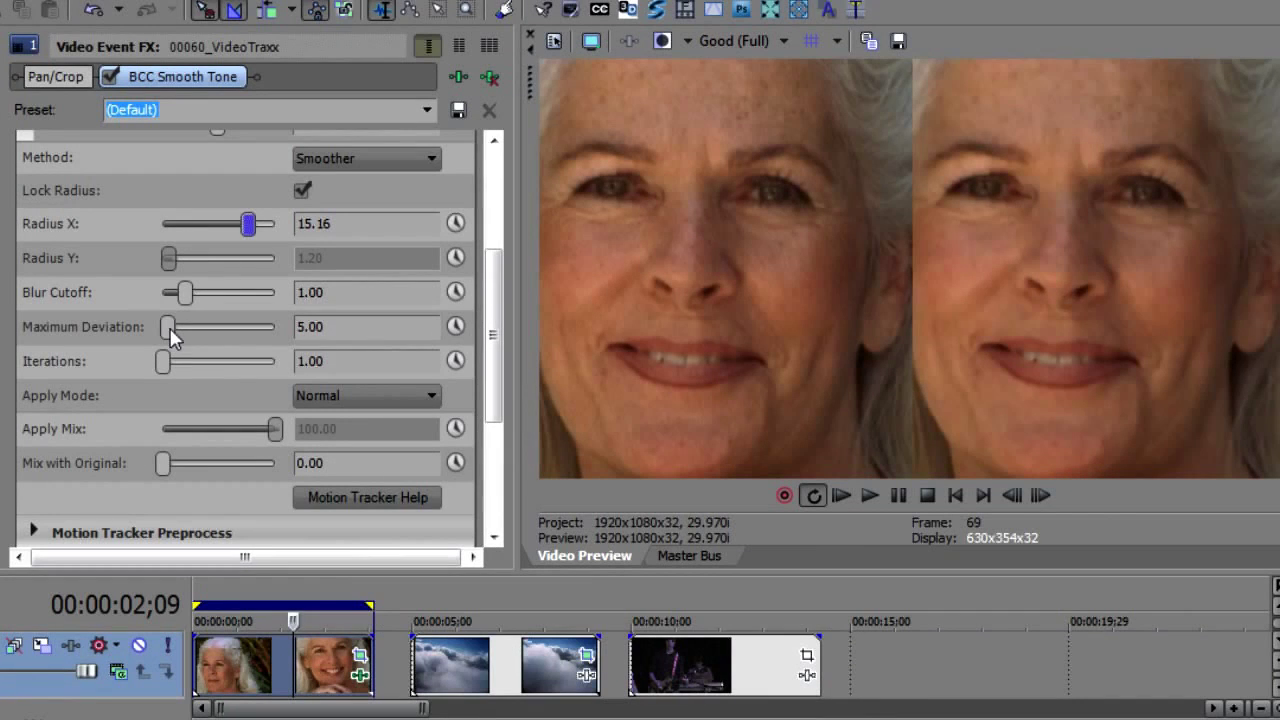
Push Maximum Deviation to 100 and Iterations to its maximum of 10.
left_click_drag(170, 330, 256, 326)
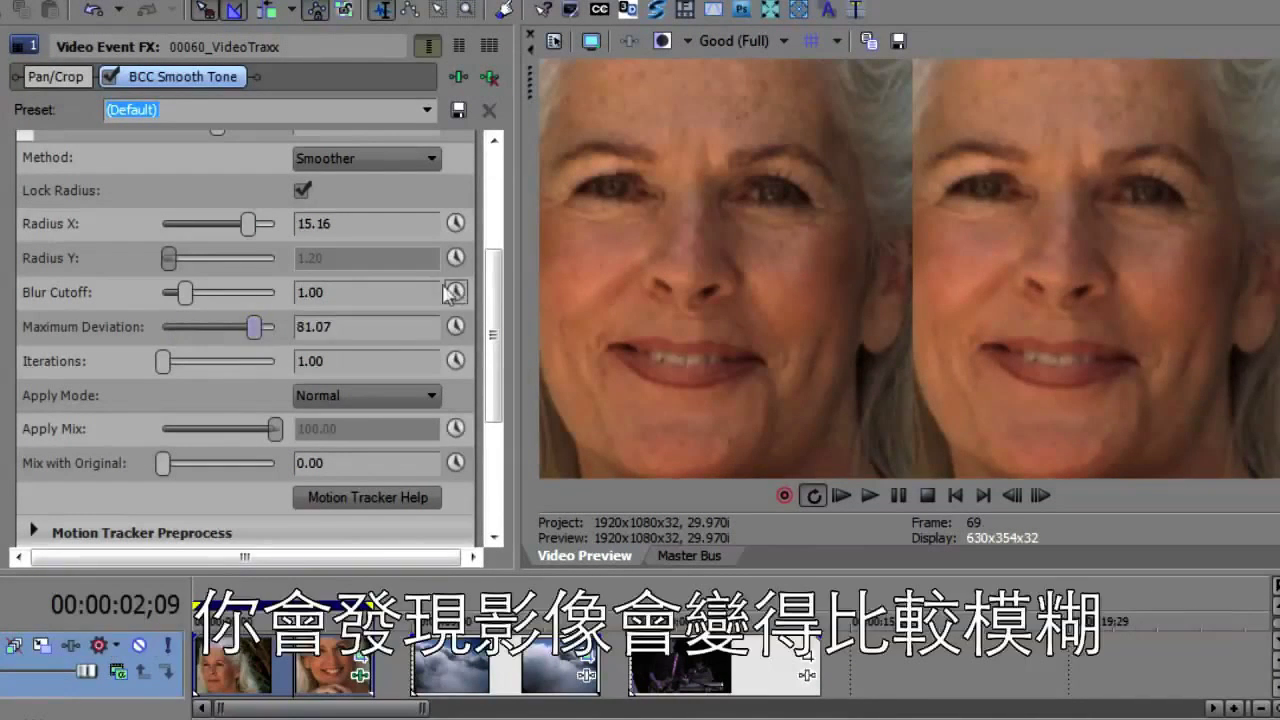
left_click_drag(257, 330, 285, 322)
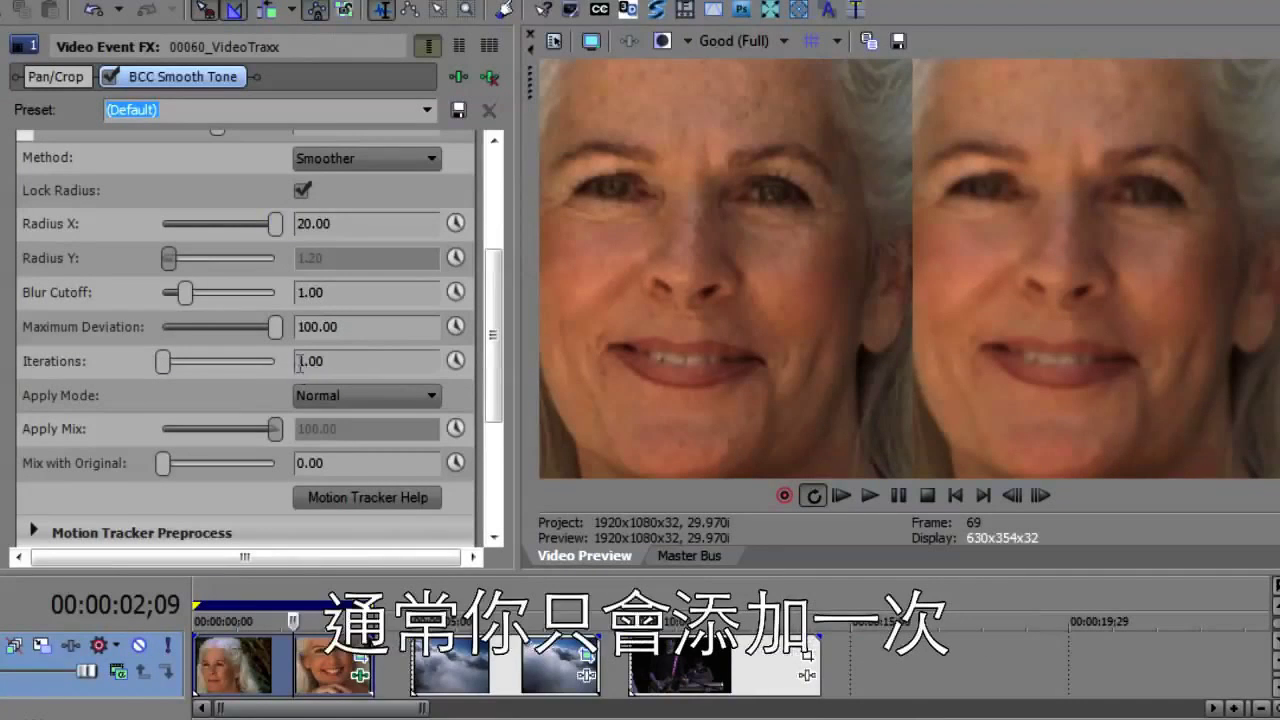
left_click_drag(165, 363, 251, 365)
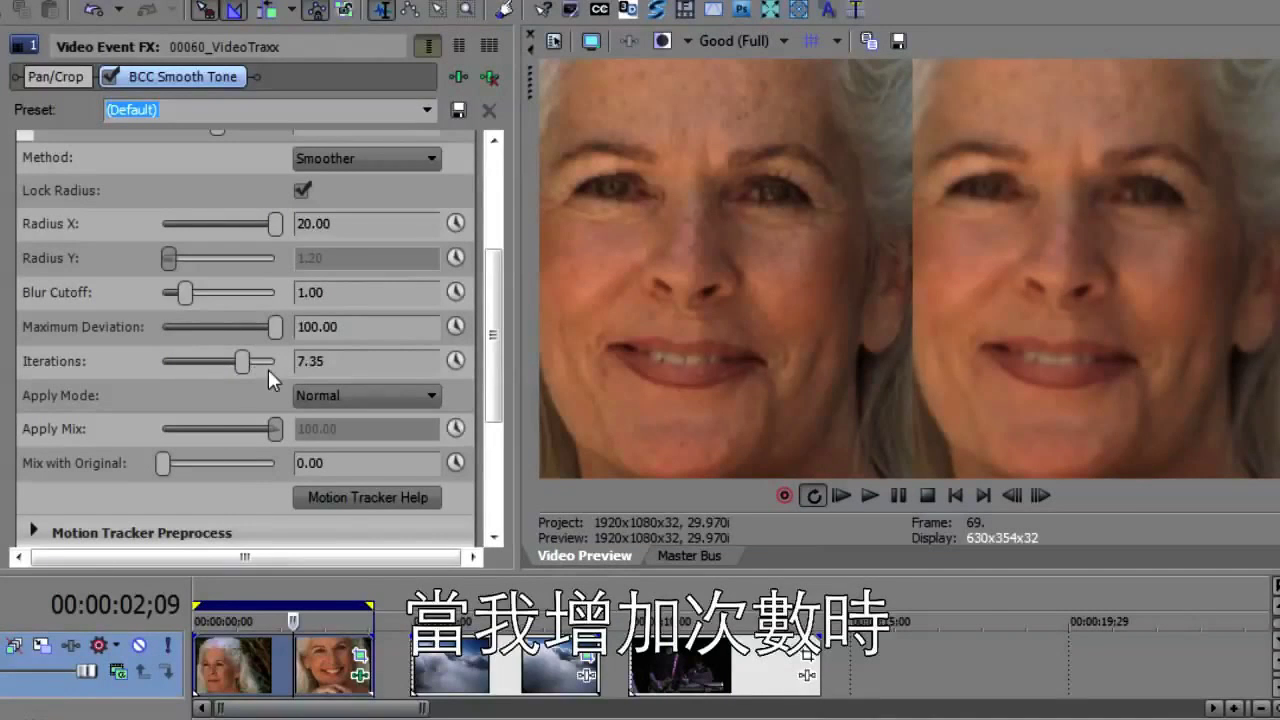
left_click(276, 368)
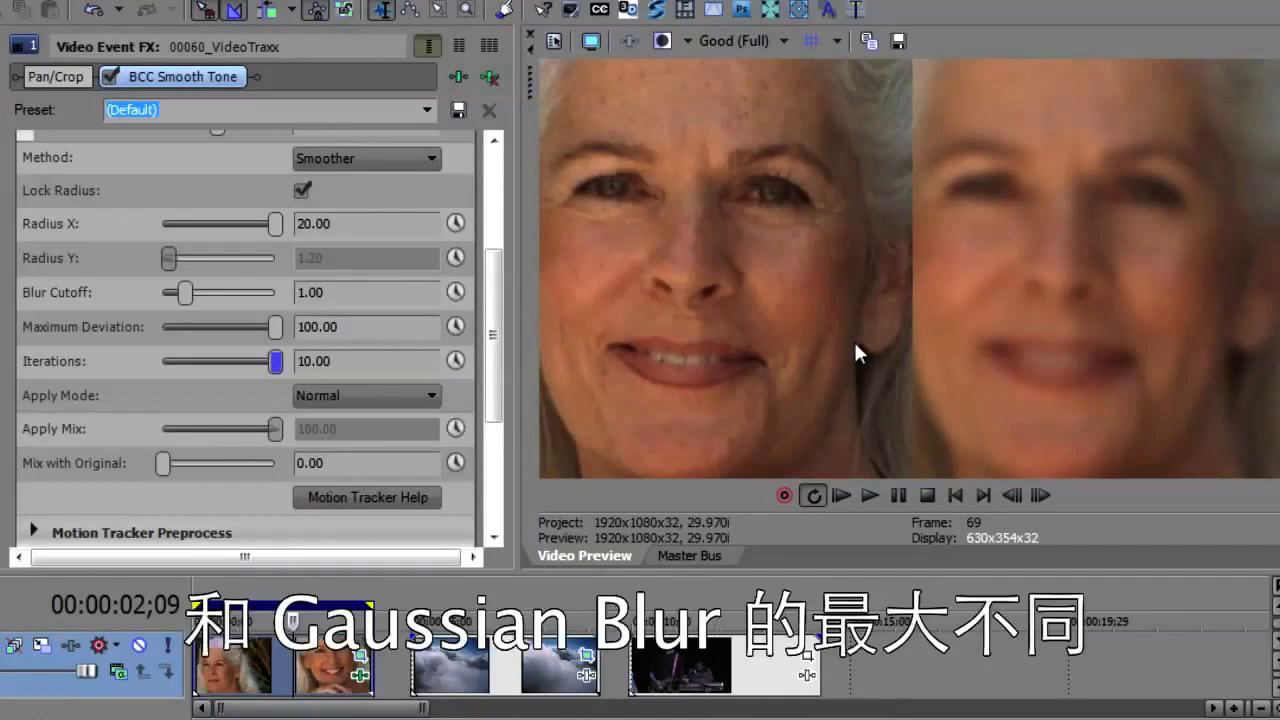
Reset Iterations to 1.00, Radius X to 1.20 and Maximum Deviation to 20.00.
double_click(275, 361)
double_click(275, 222)
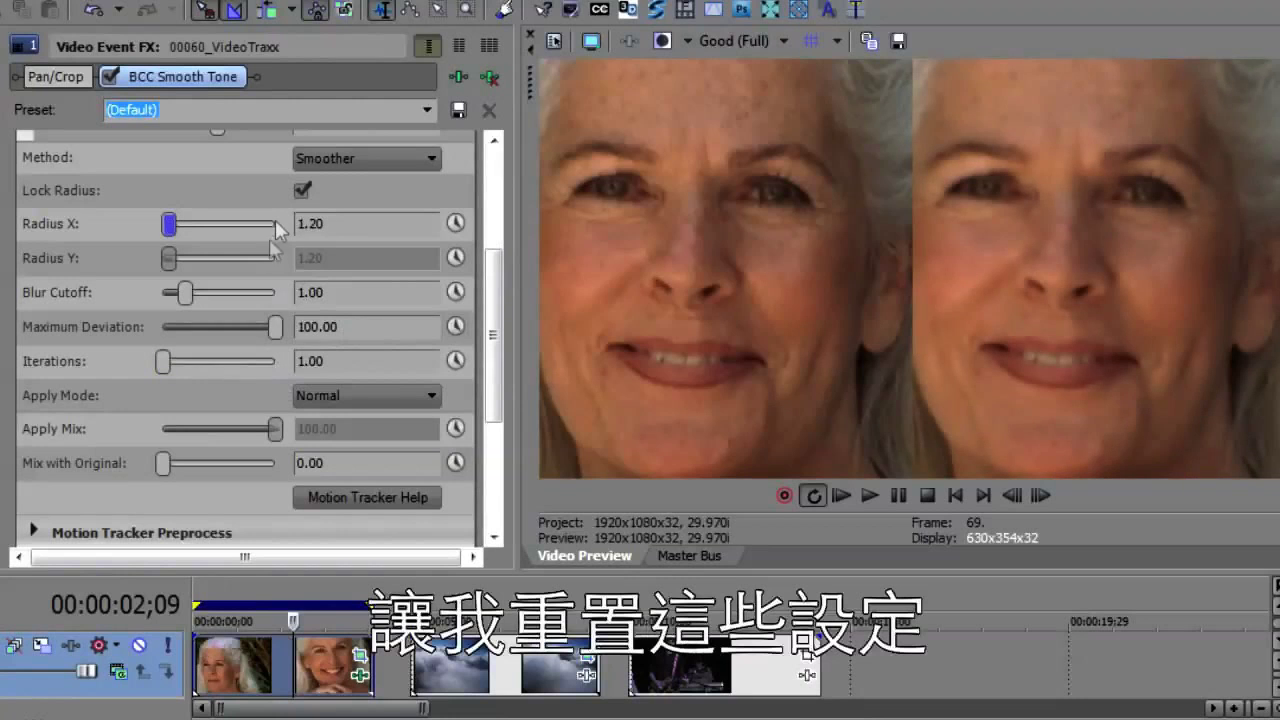
double_click(280, 329)
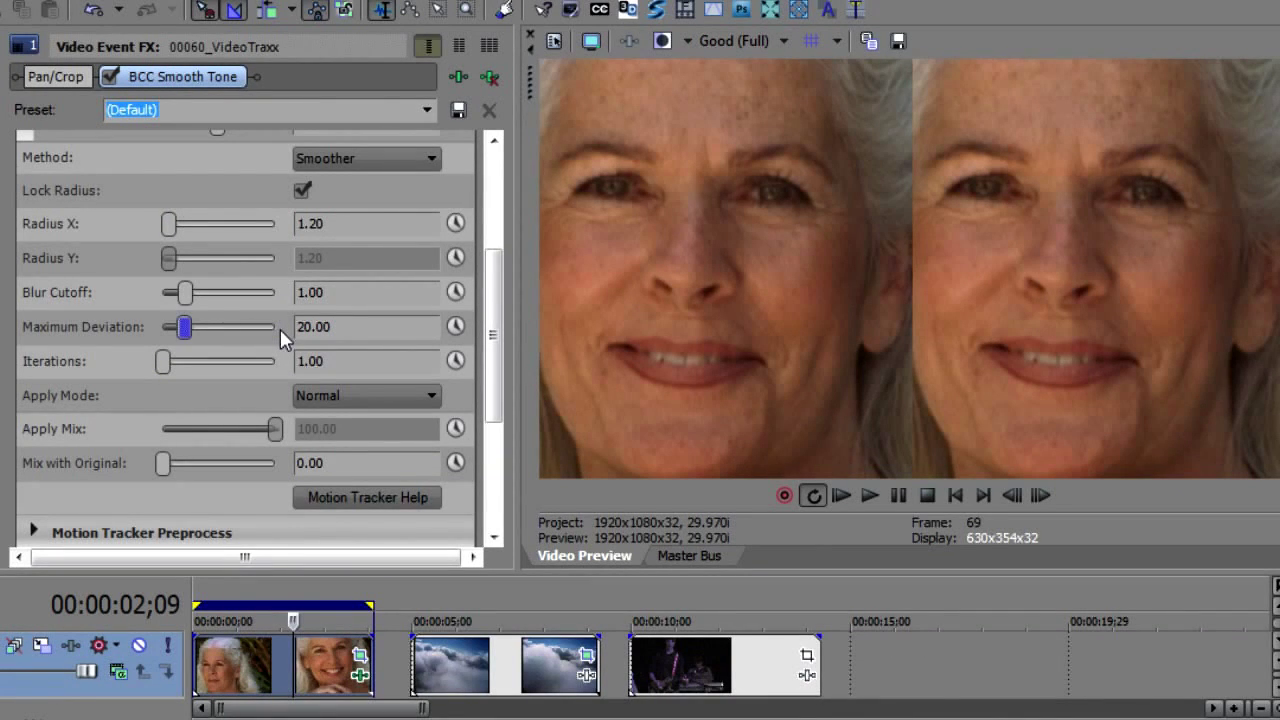
Tune Radius X to 8.84 and Maximum Deviation to 17.98, testing then restoring Blur Cutoff to 1.00.
left_click_drag(169, 225, 197, 226)
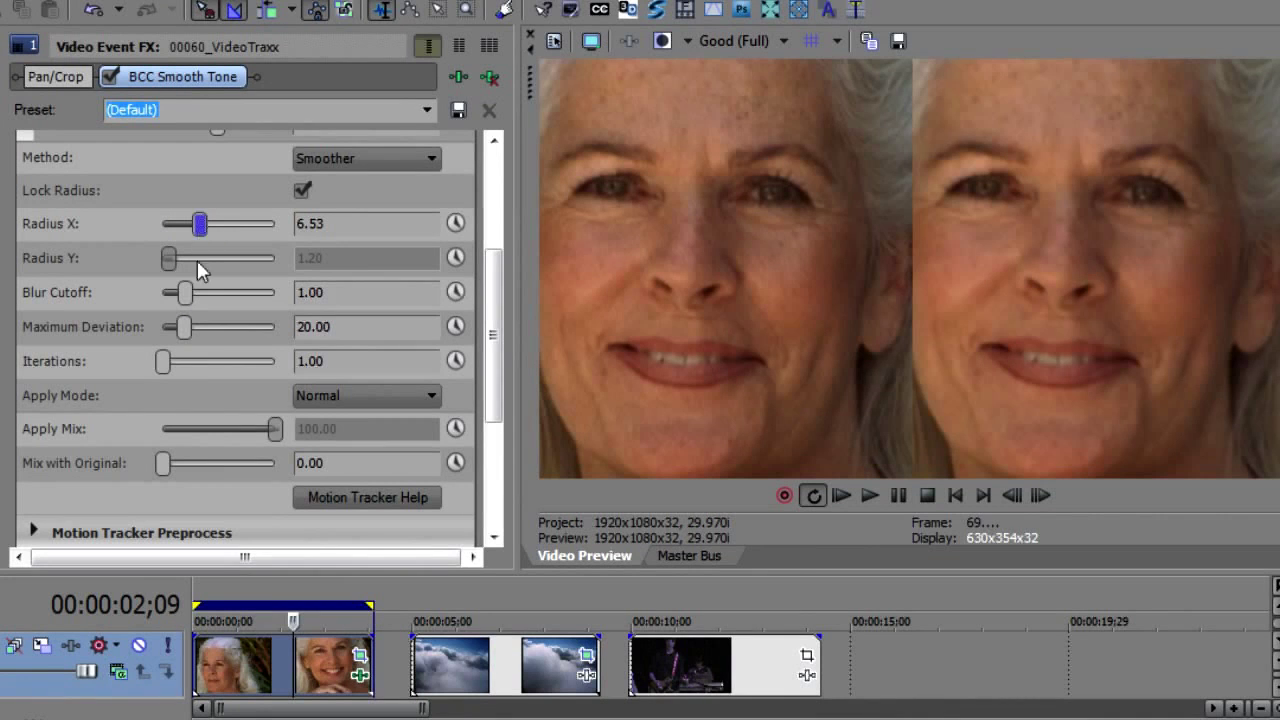
left_click(183, 328)
left_click_drag(183, 333, 194, 335)
left_click_drag(205, 222, 210, 228)
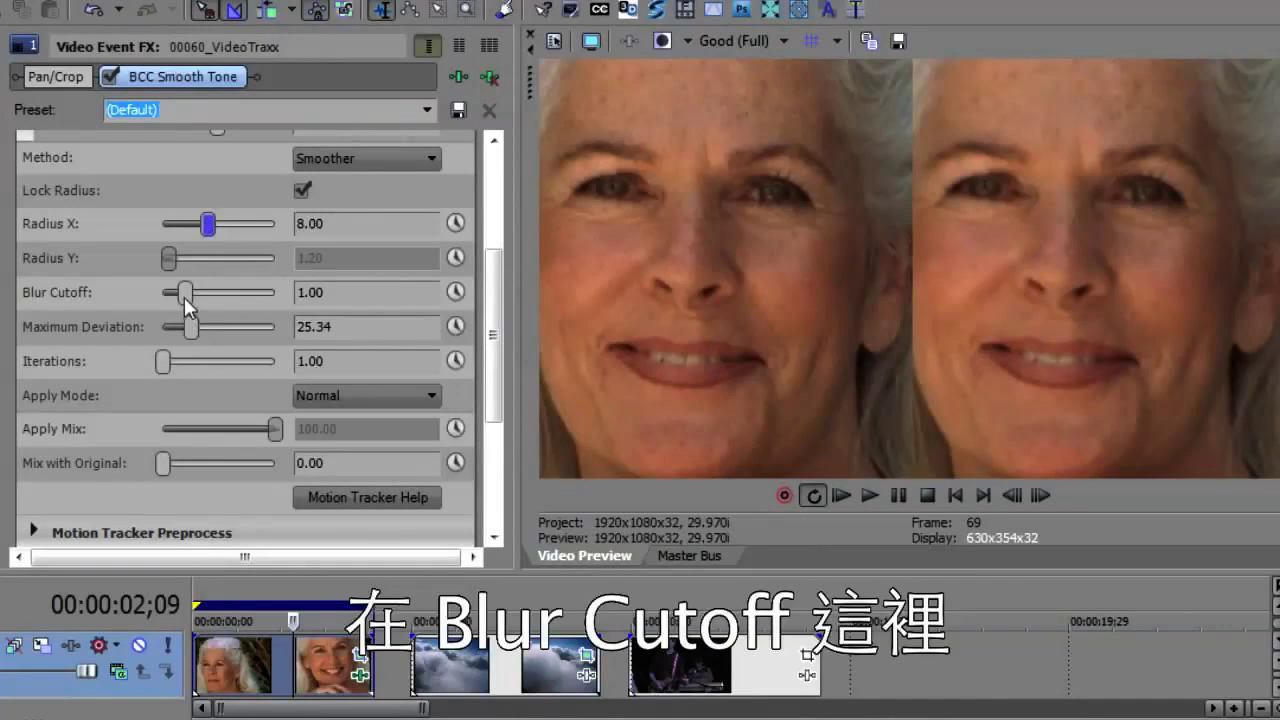
left_click_drag(186, 300, 117, 292)
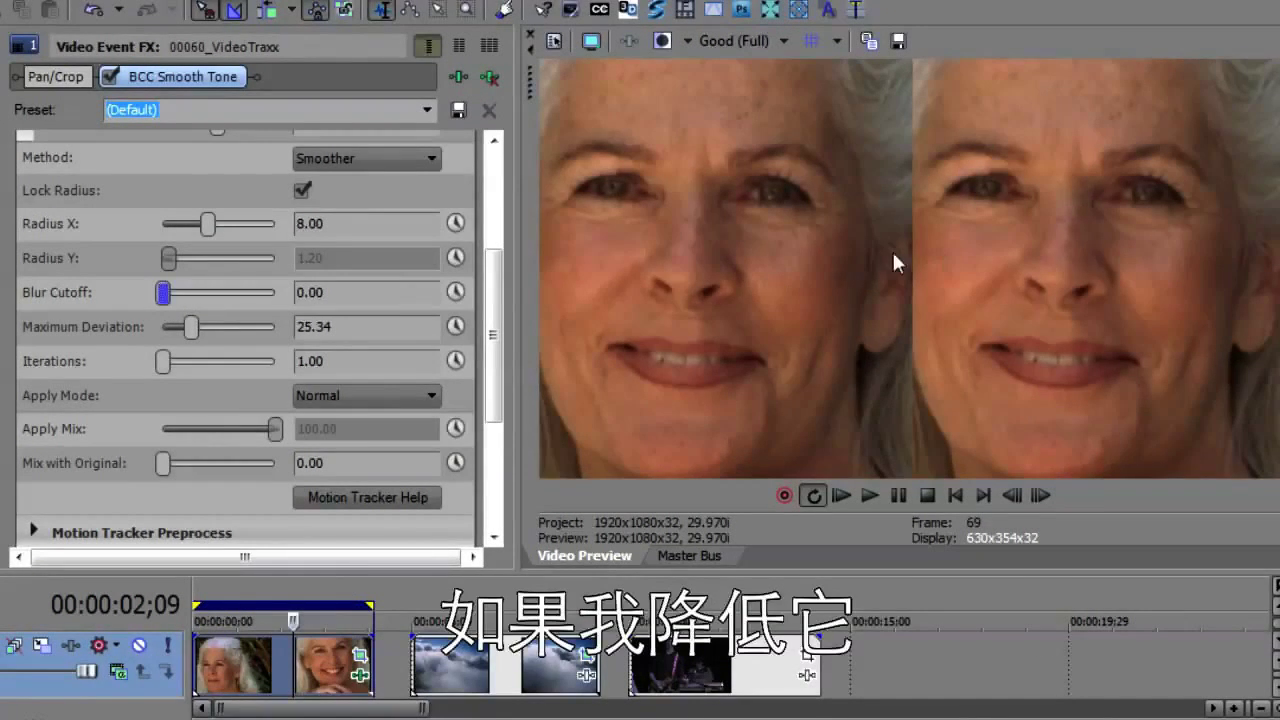
left_click_drag(164, 296, 186, 296)
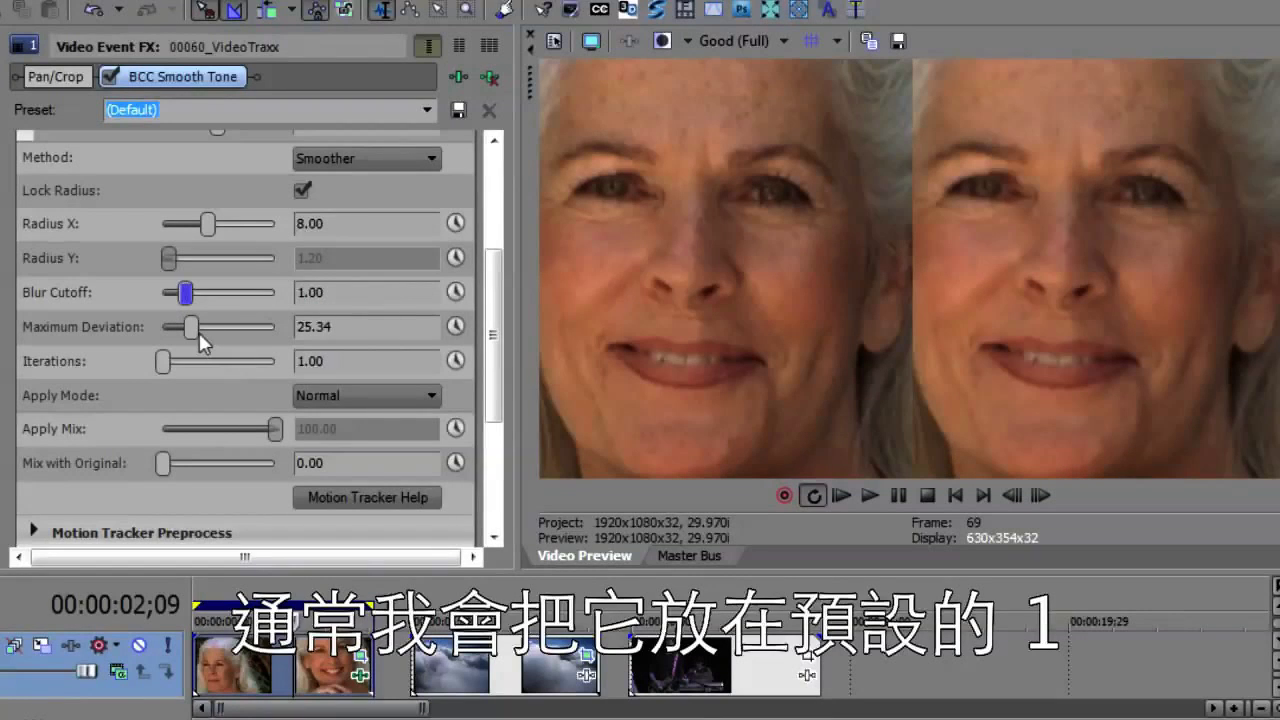
left_click_drag(193, 330, 185, 330)
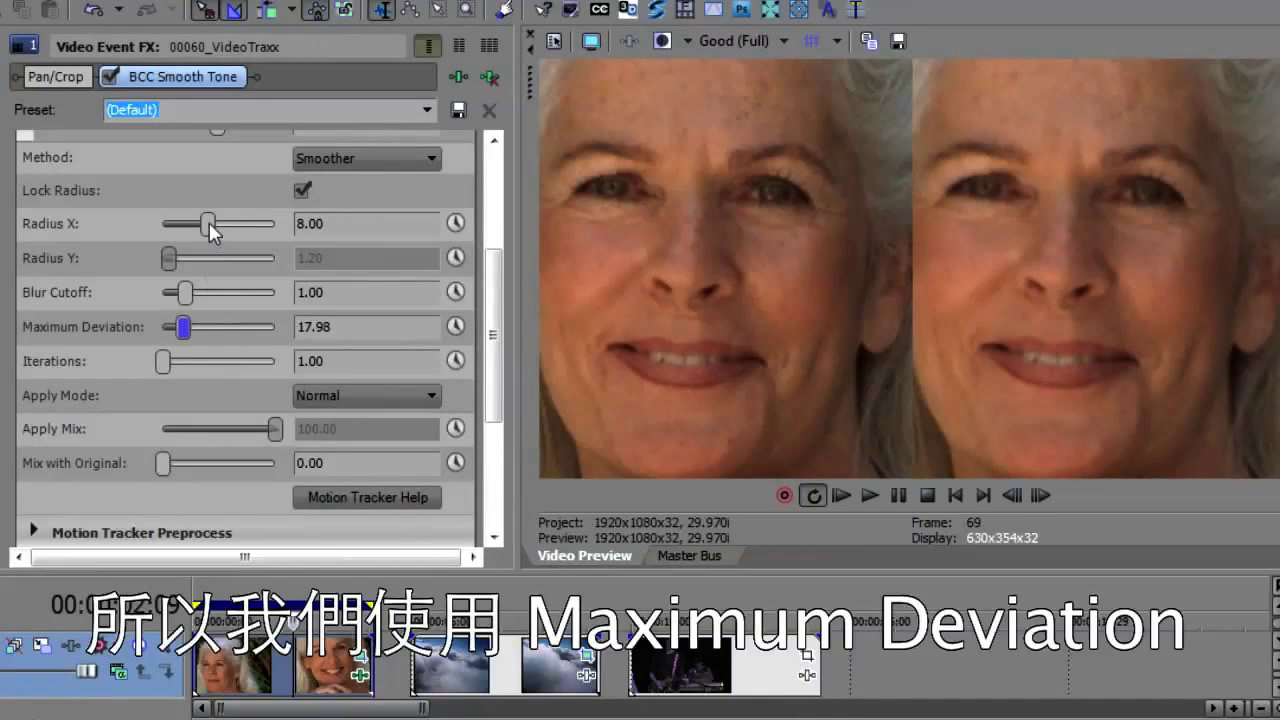
left_click_drag(209, 228, 214, 229)
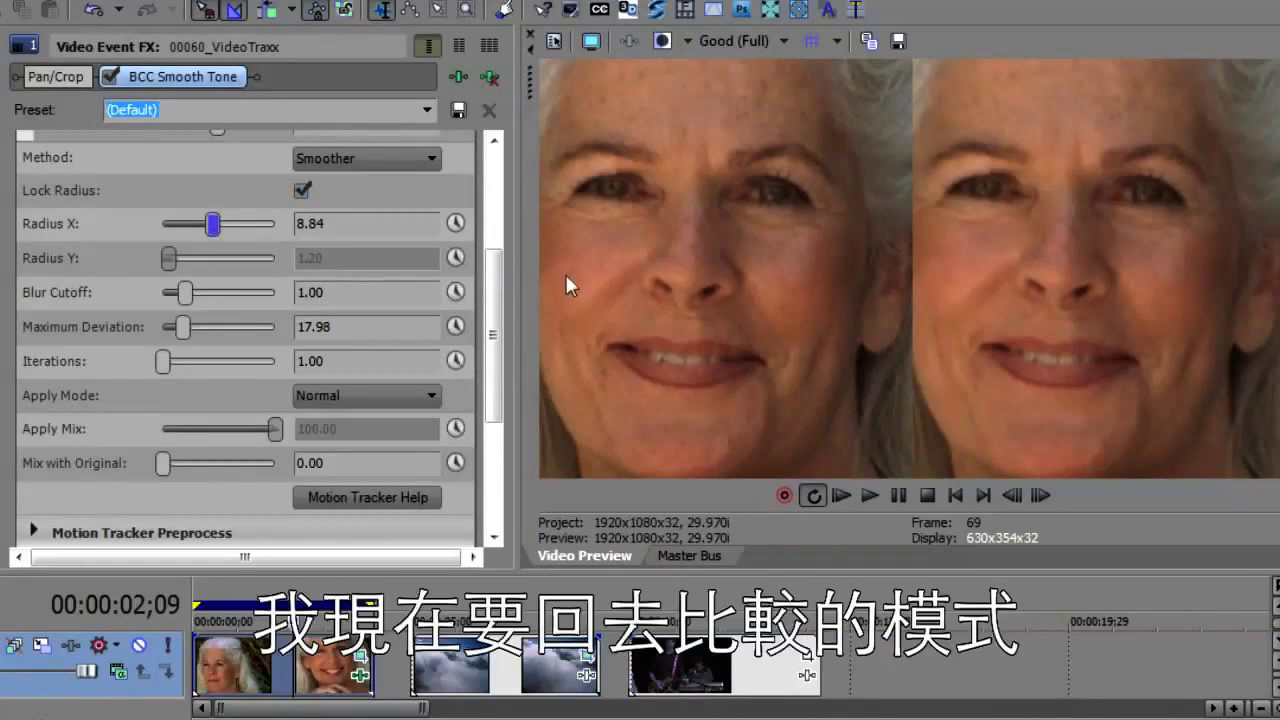
Set Compare Mode to Off so only the smoothed portrait shows.
left_click_drag(495, 282, 497, 242)
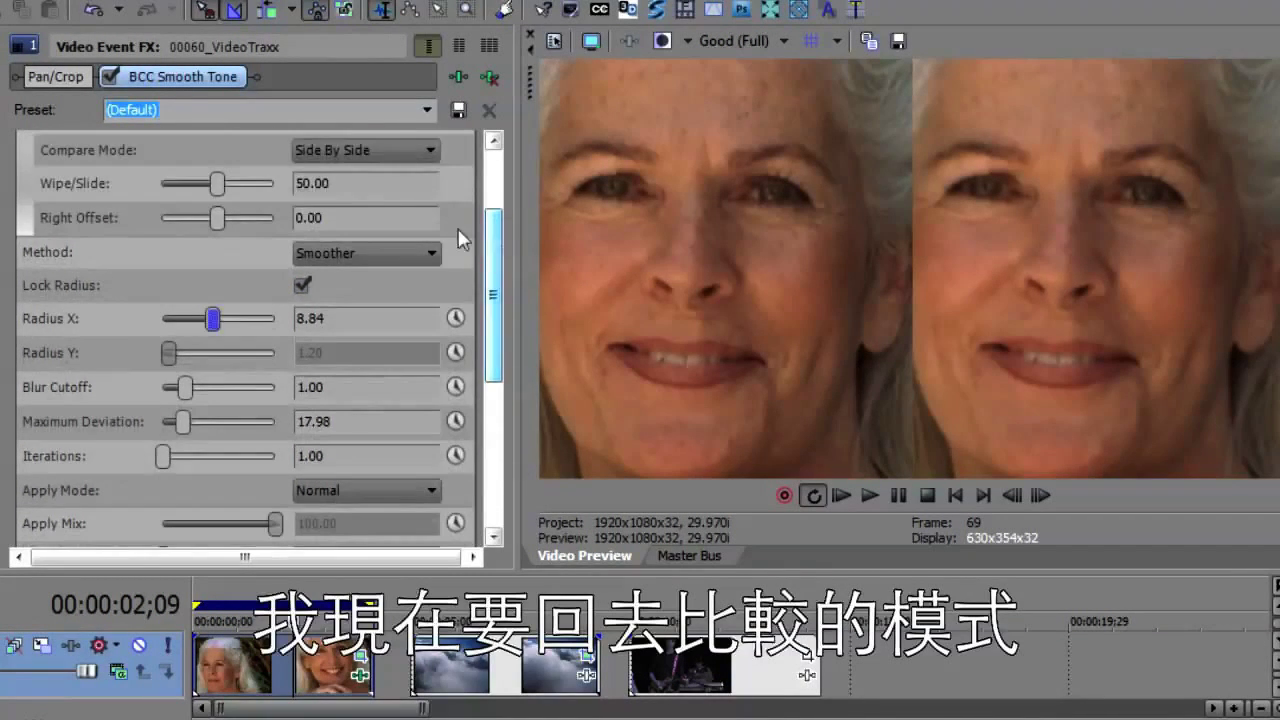
left_click(356, 151)
left_click(356, 172)
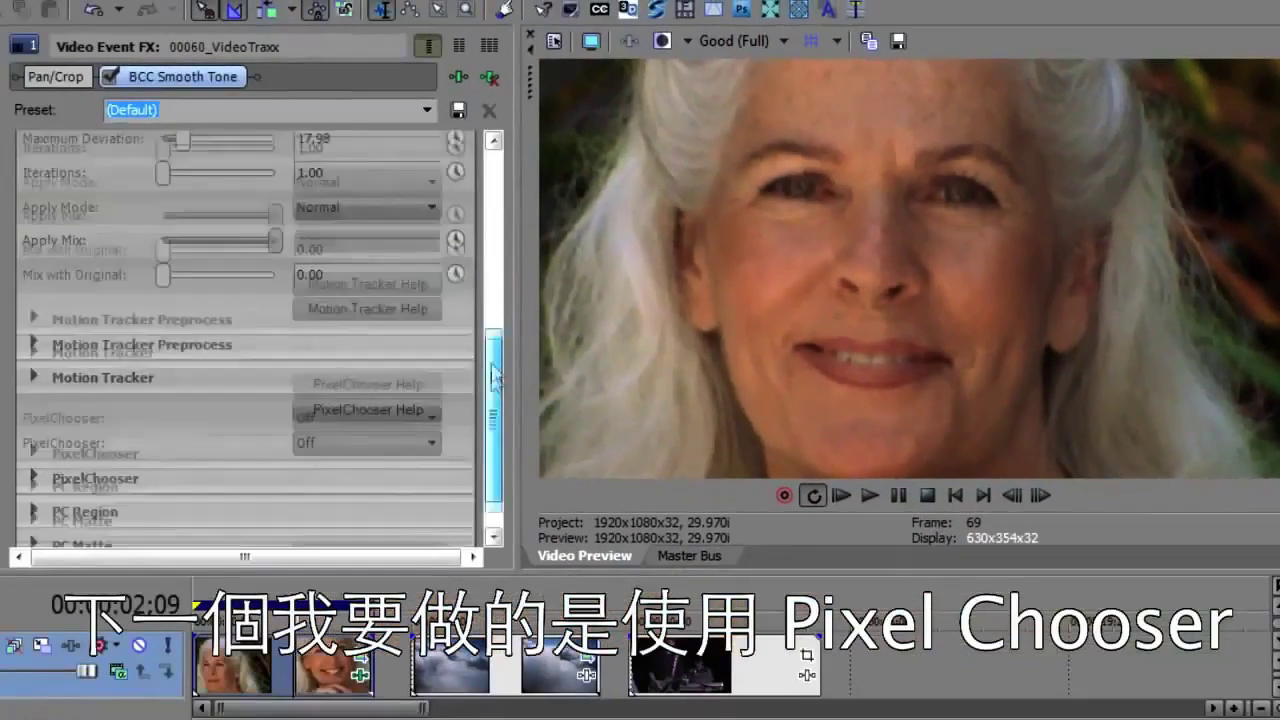
left_click_drag(365, 325, 357, 475)
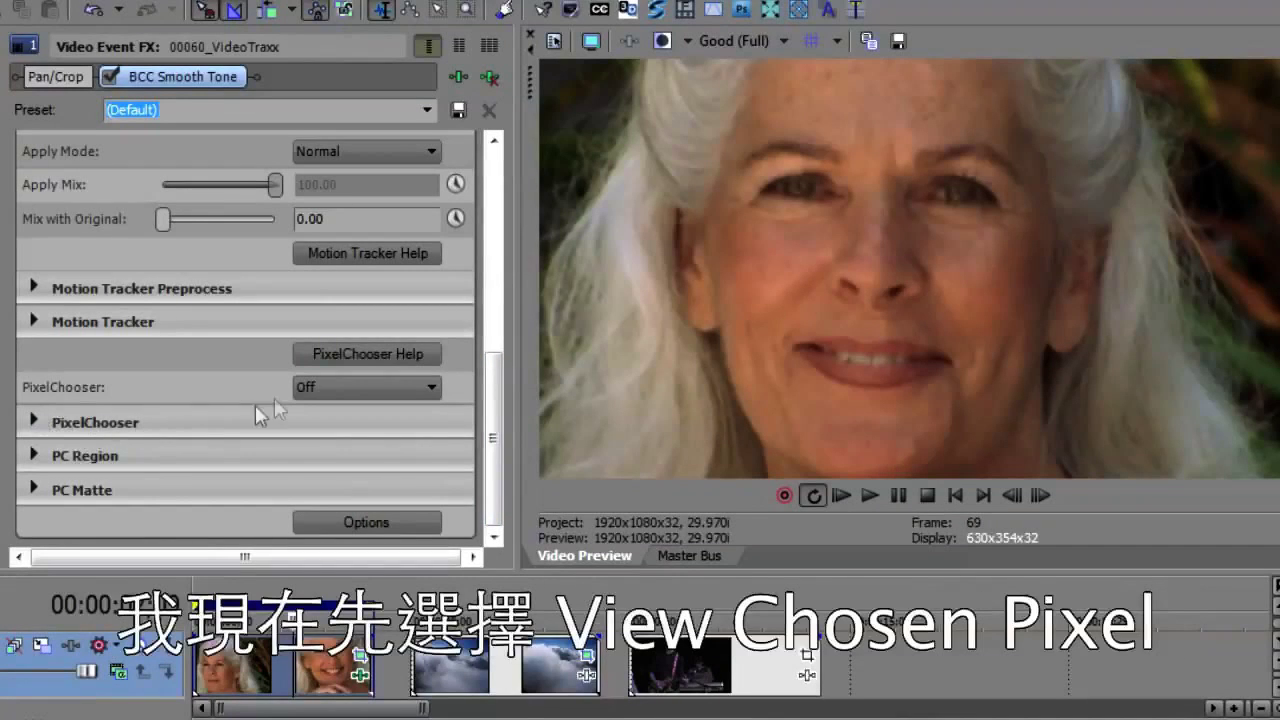
Set PixelChooser to View Chosen Pixels and expand the PC Region settings.
left_click(302, 386)
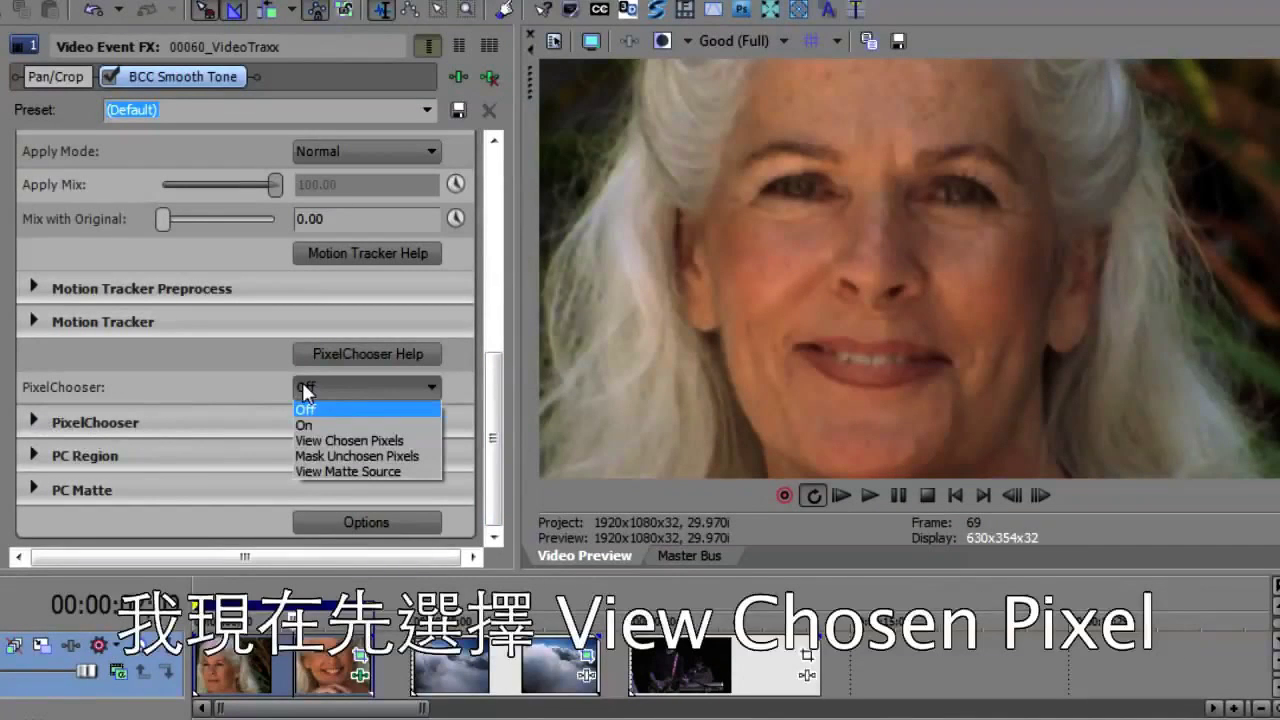
left_click(345, 441)
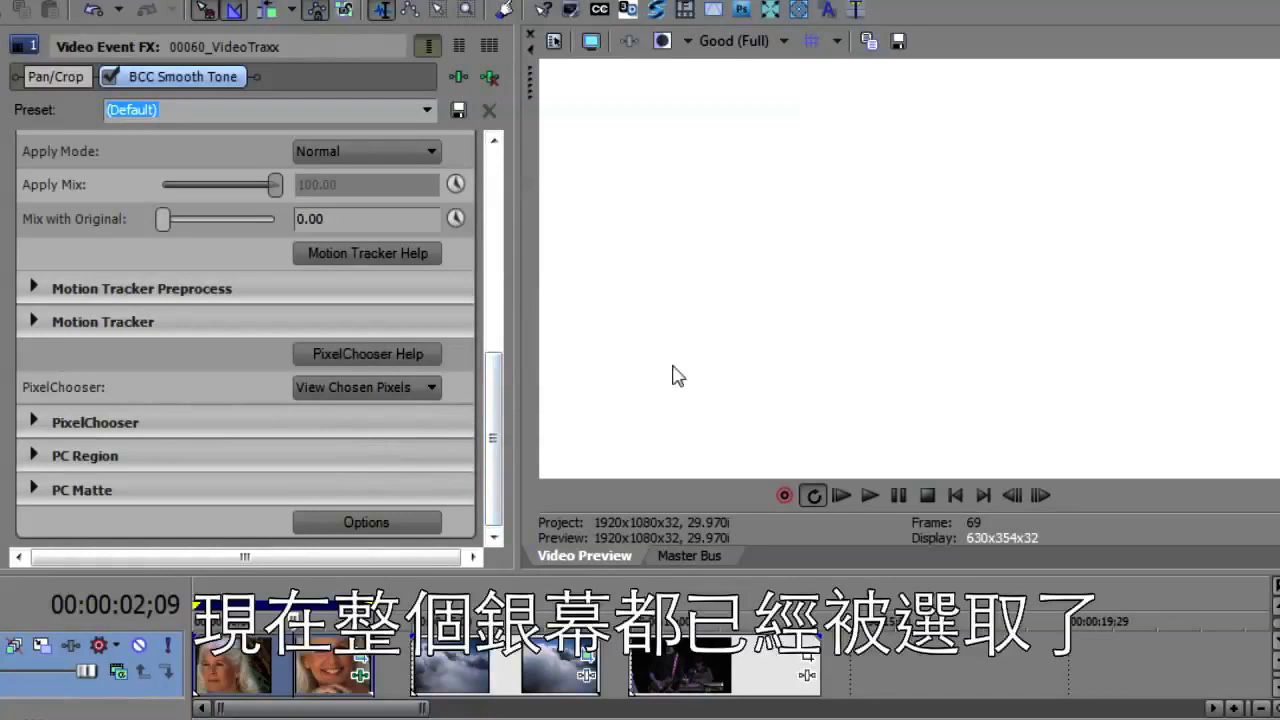
left_click(35, 457)
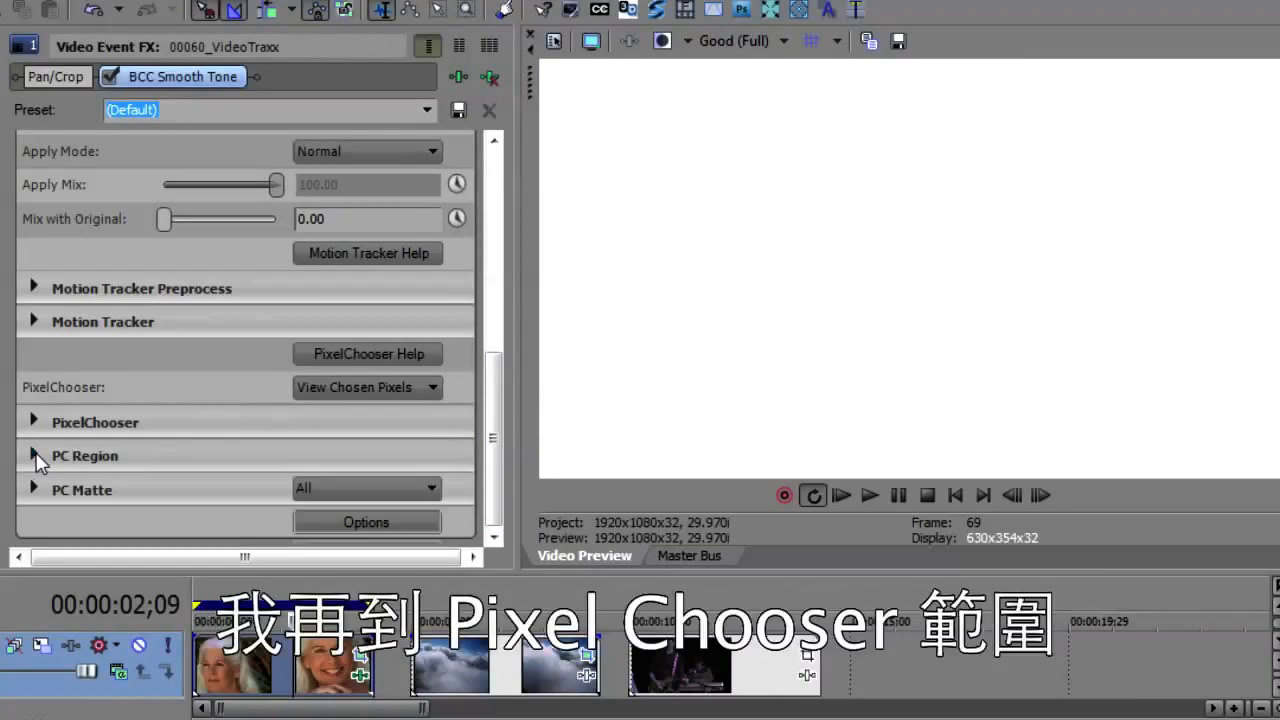
scroll(491, 371, "down", 2)
left_click_drag(497, 373, 491, 443)
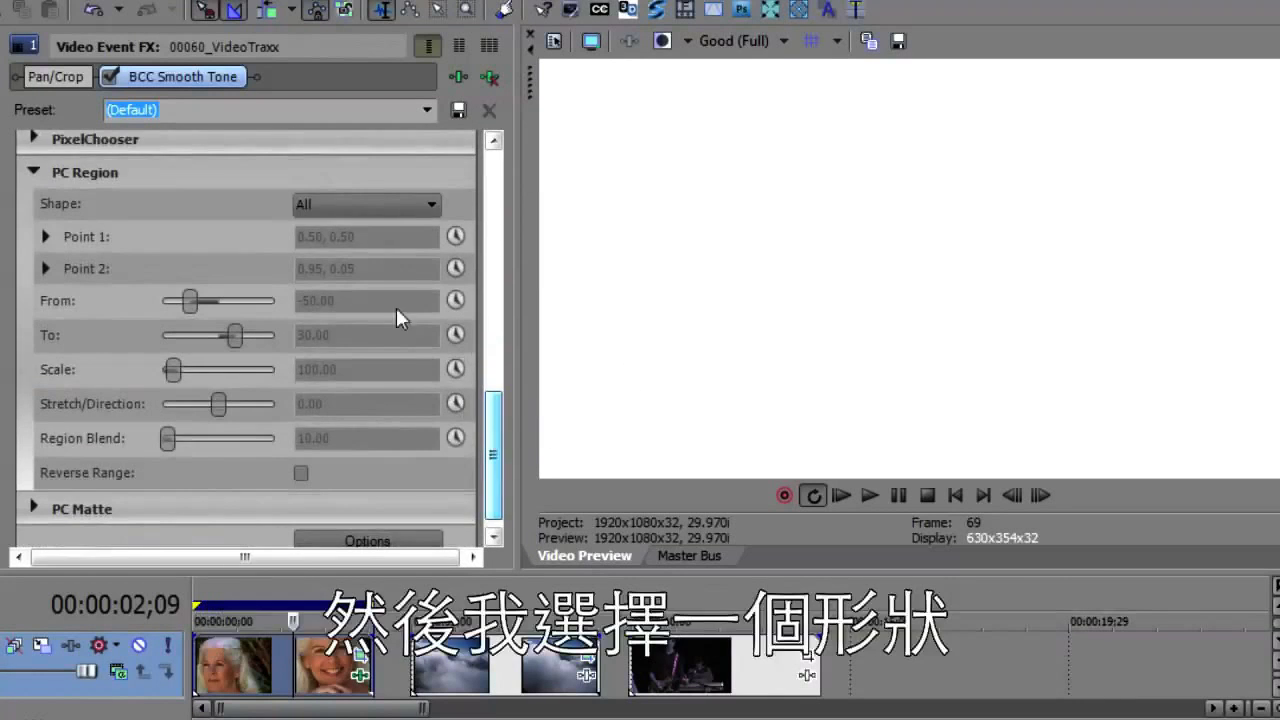
Make the region an Inside Oval and position Point 1 and Point 2 around the face.
left_click(352, 198)
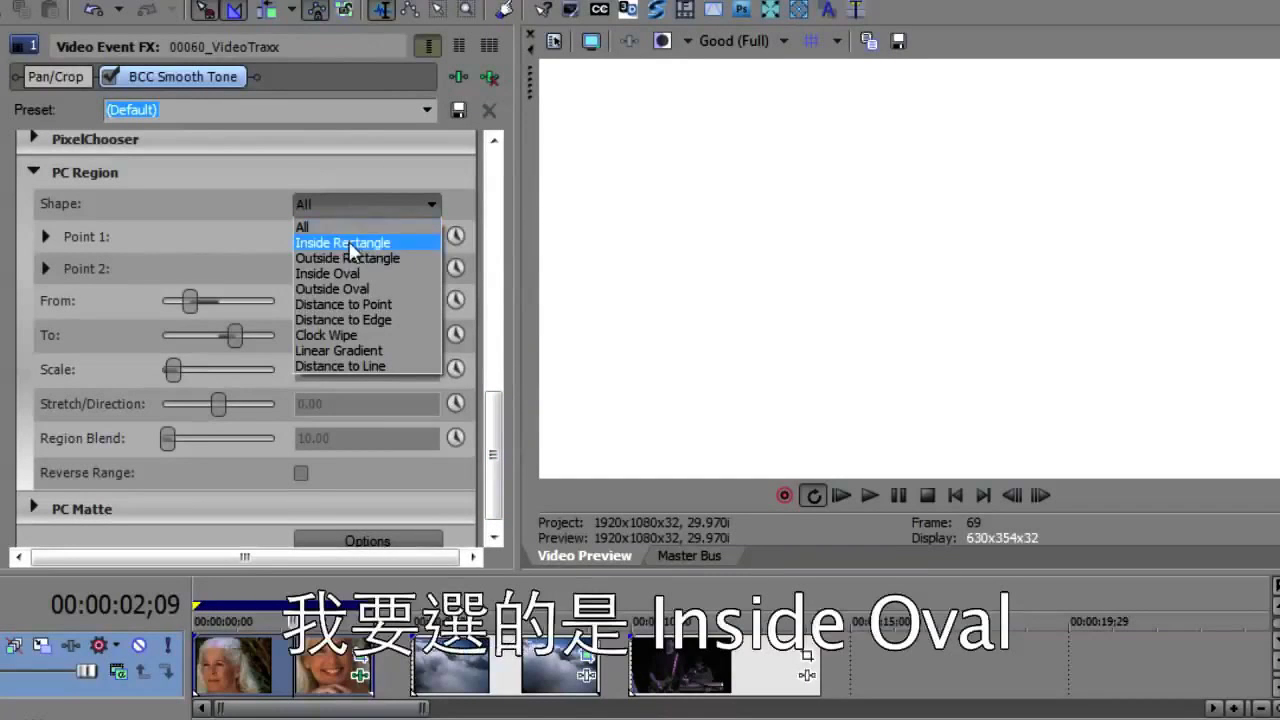
left_click(337, 272)
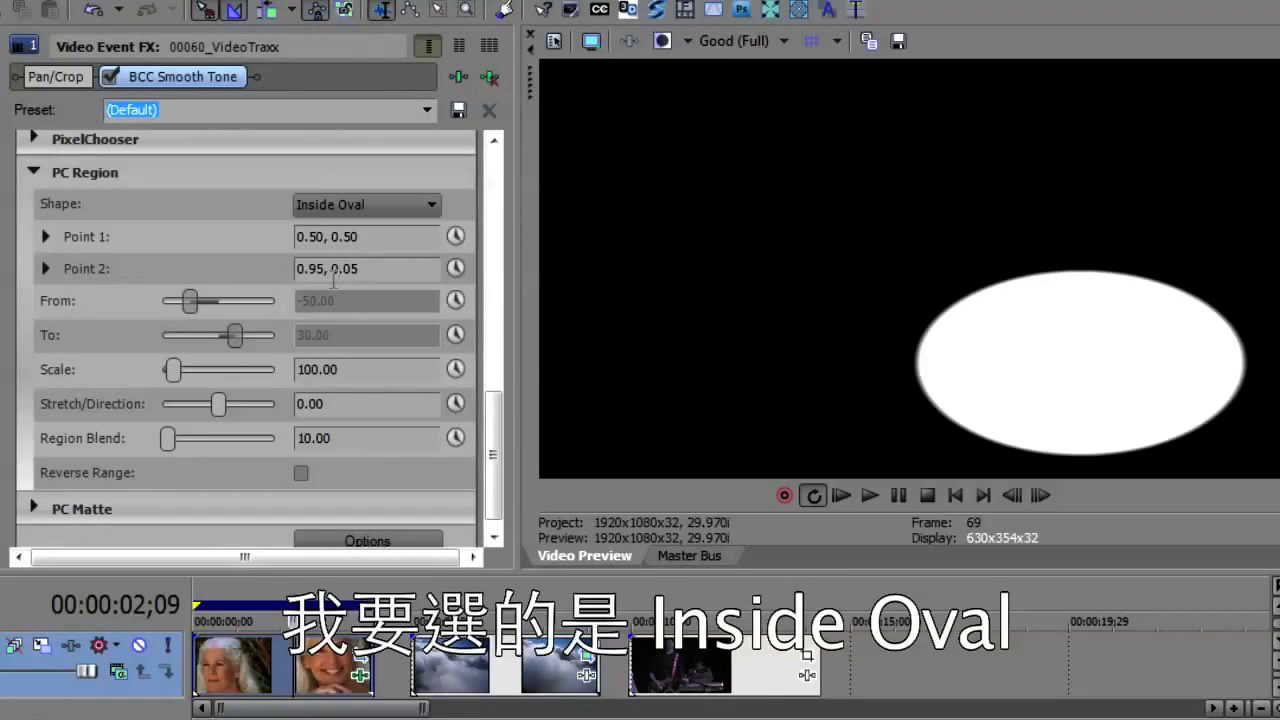
left_click(46, 237)
left_click_drag(243, 318, 220, 266)
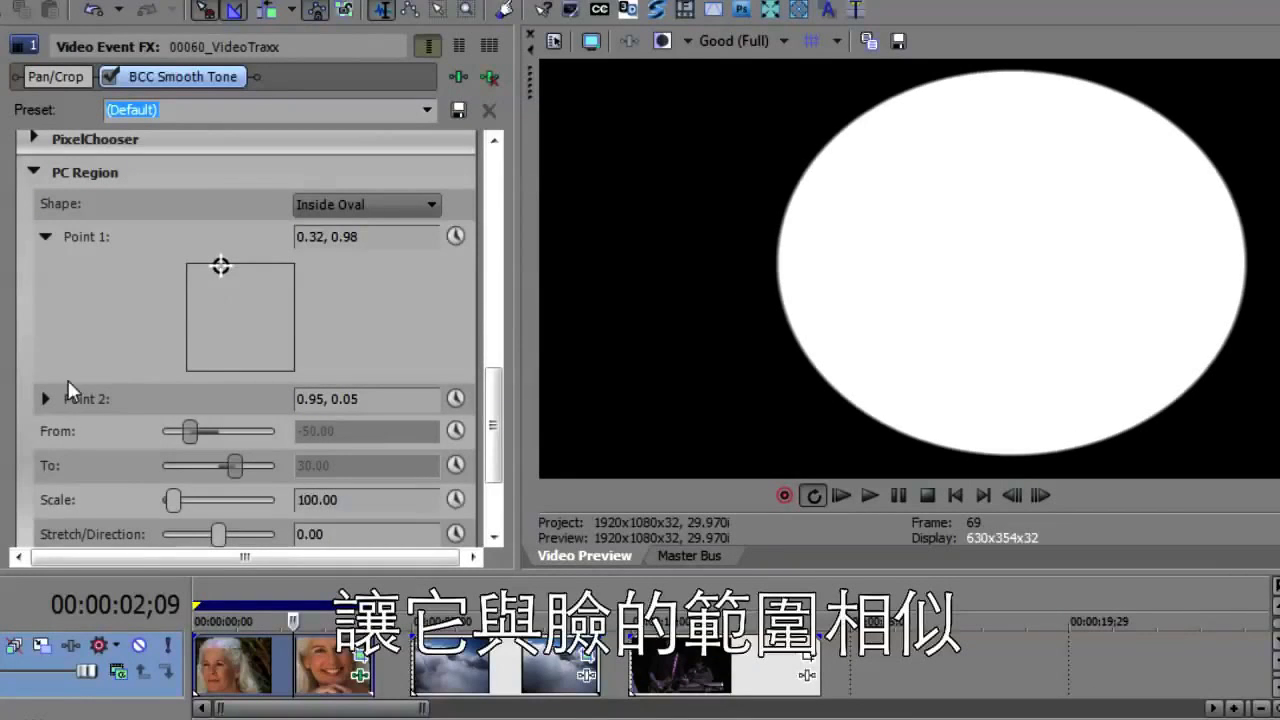
left_click(45, 398)
scroll(400, 420, "down", 2)
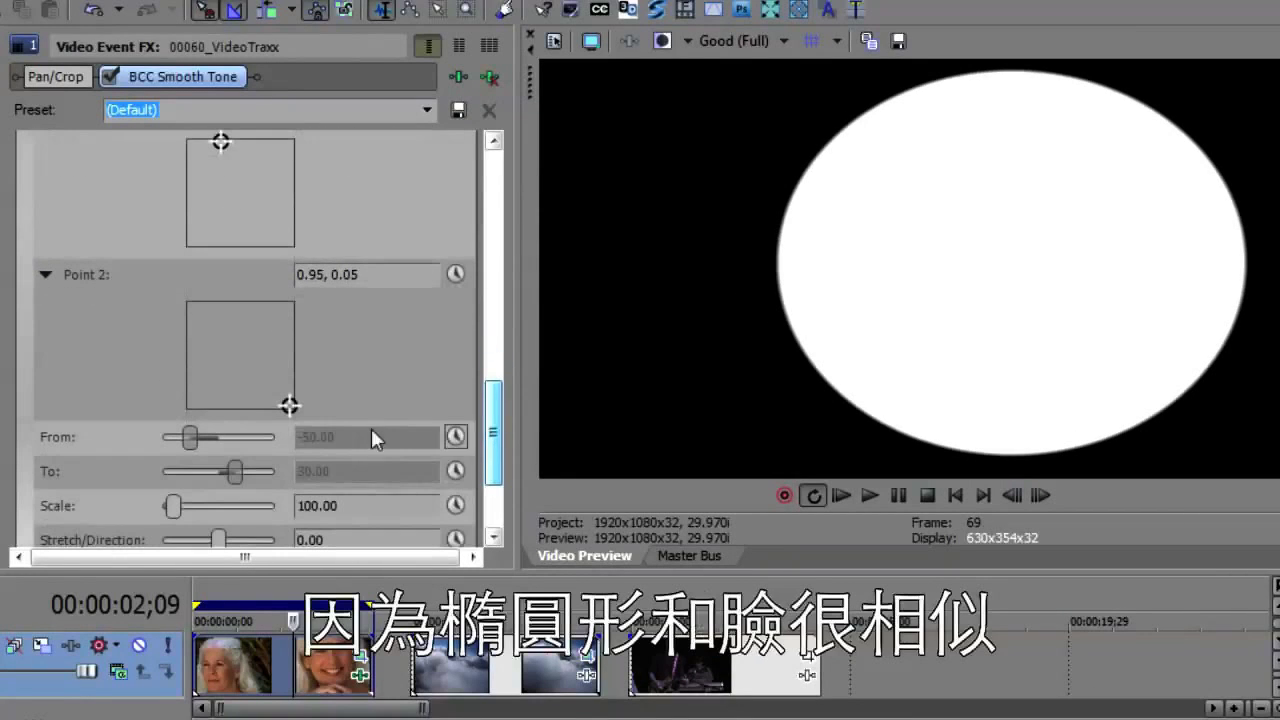
left_click_drag(289, 419, 259, 423)
left_click_drag(219, 141, 213, 140)
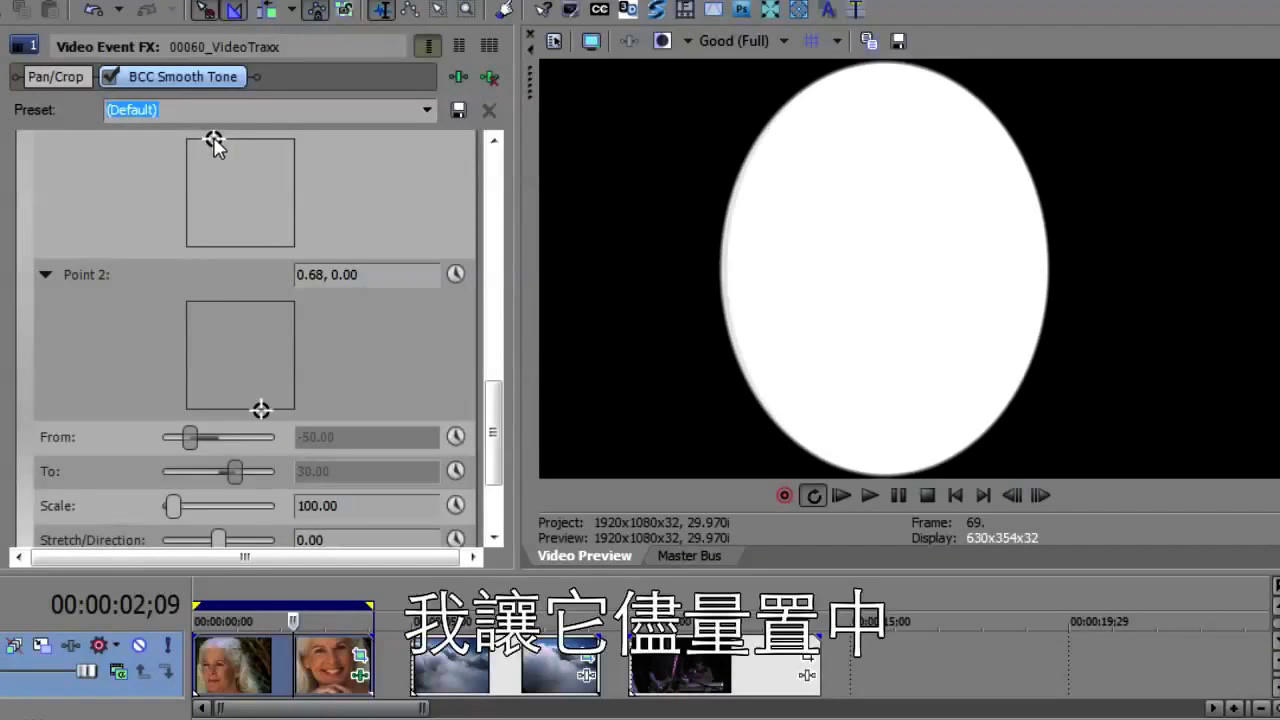
left_click_drag(491, 432, 491, 472)
Give the oval Region Blend 52.63, scale 147.37 and stretch -2.11.
left_click_drag(172, 421, 197, 426)
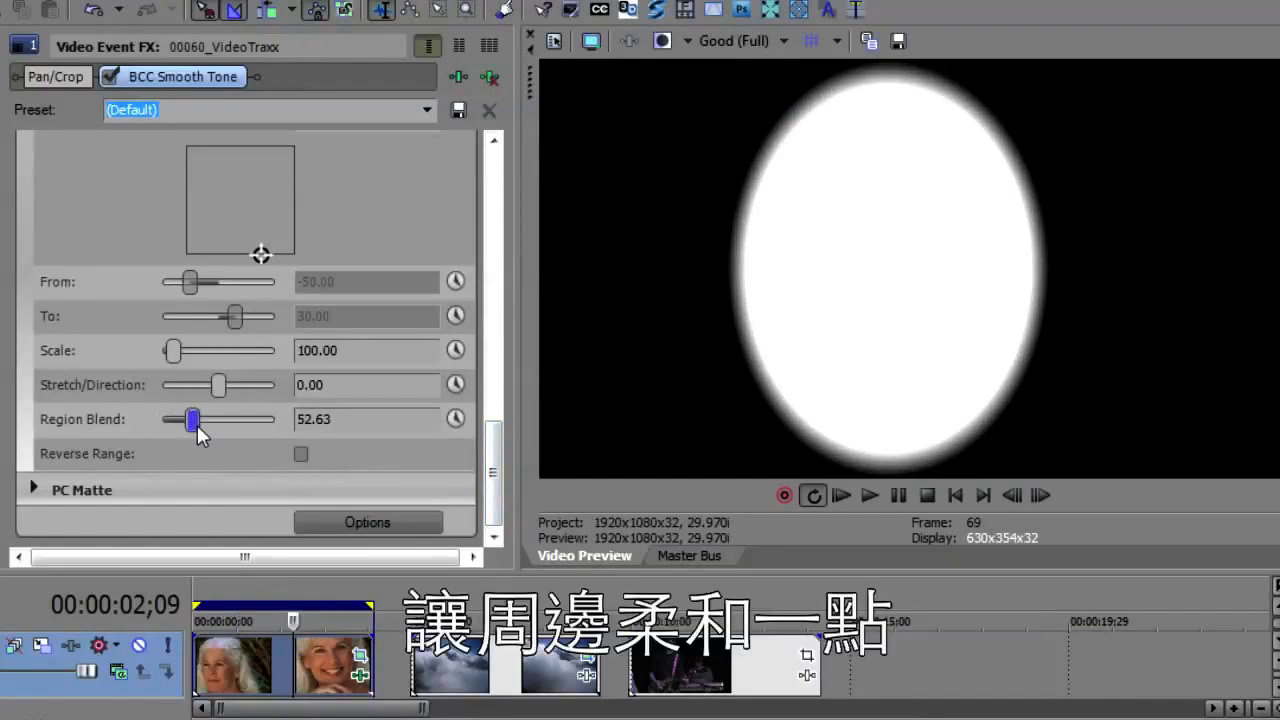
left_click_drag(172, 351, 180, 353)
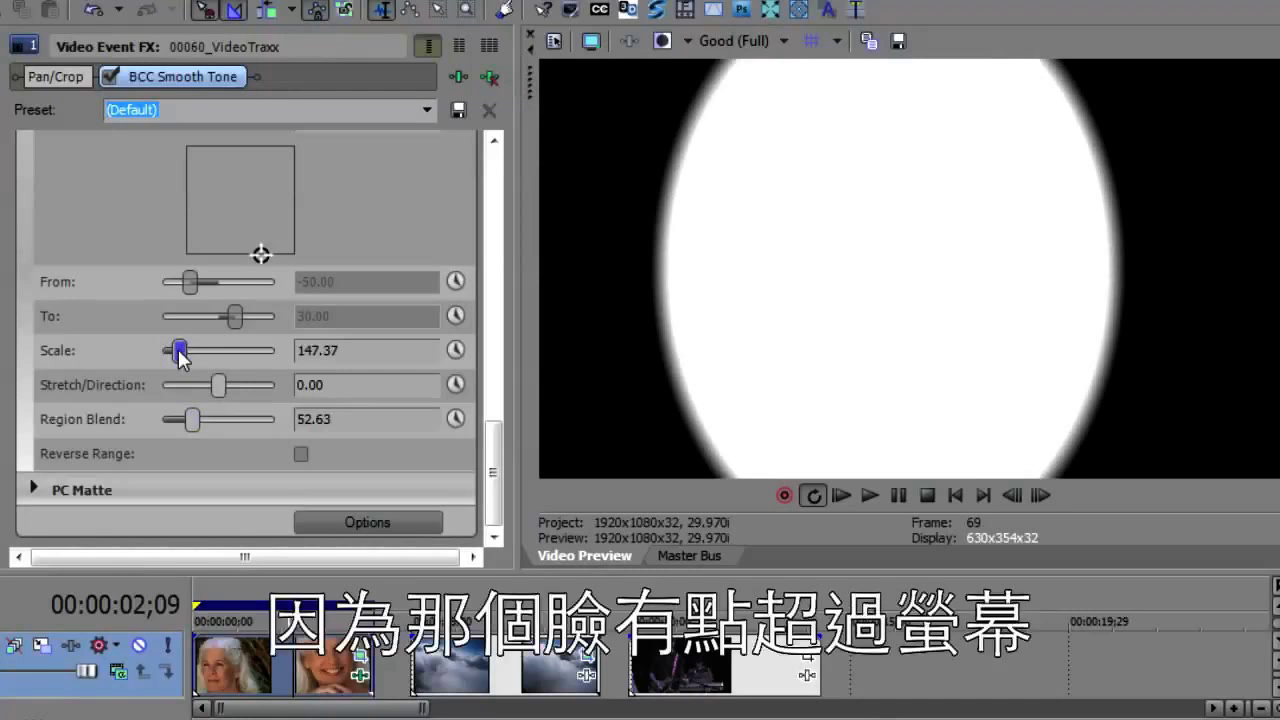
left_click_drag(218, 393, 216, 394)
left_click_drag(490, 463, 491, 334)
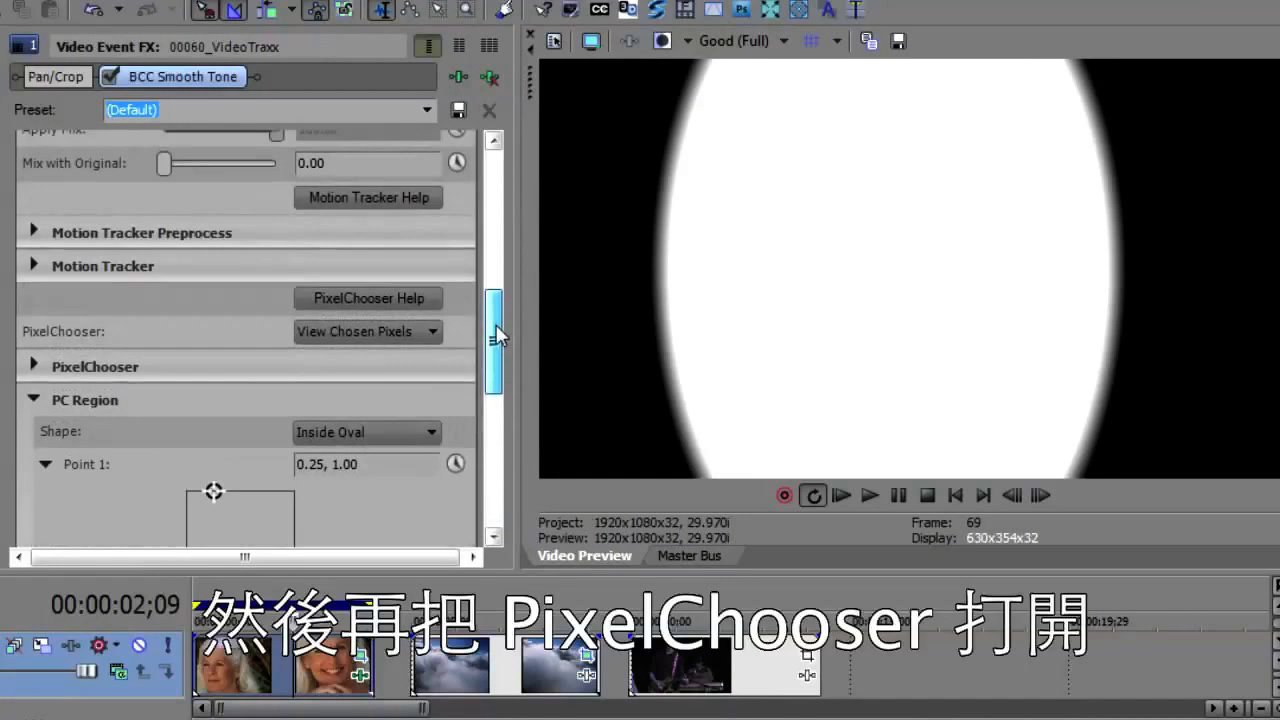
Switch PixelChooser to On and leave the Smooth Tone effect enabled.
left_click(370, 335)
left_click(364, 369)
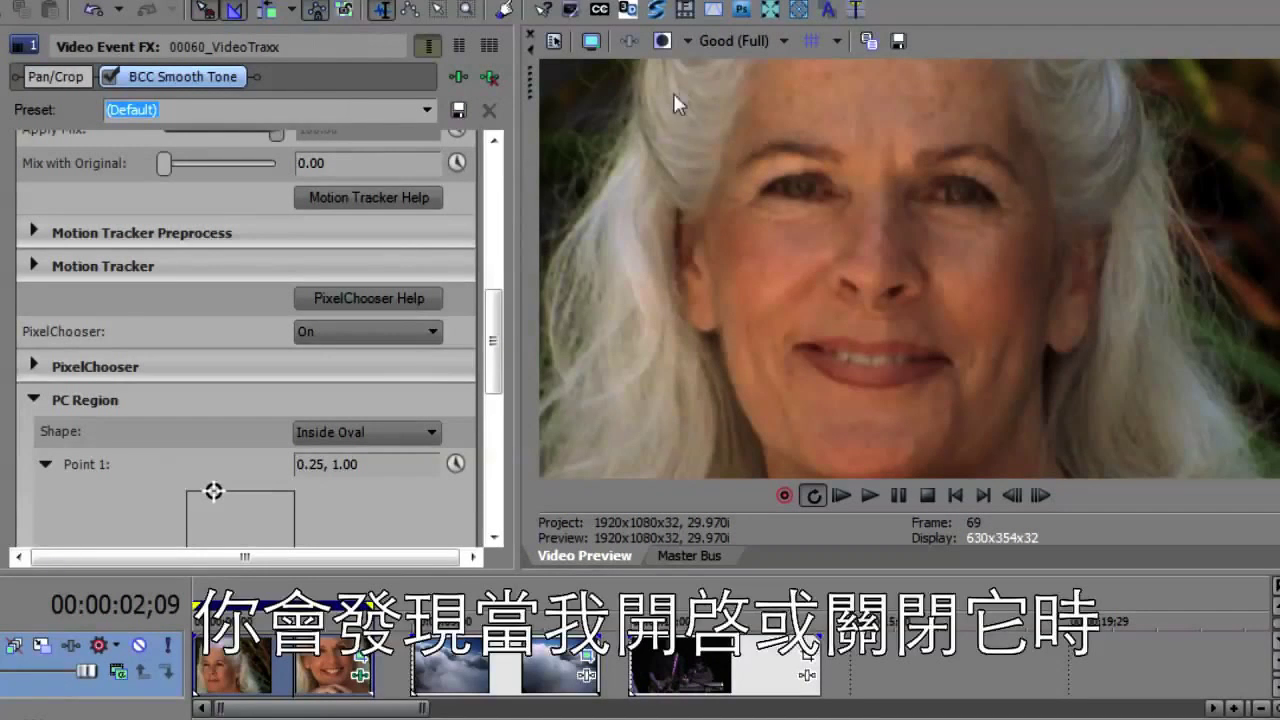
left_click(109, 77)
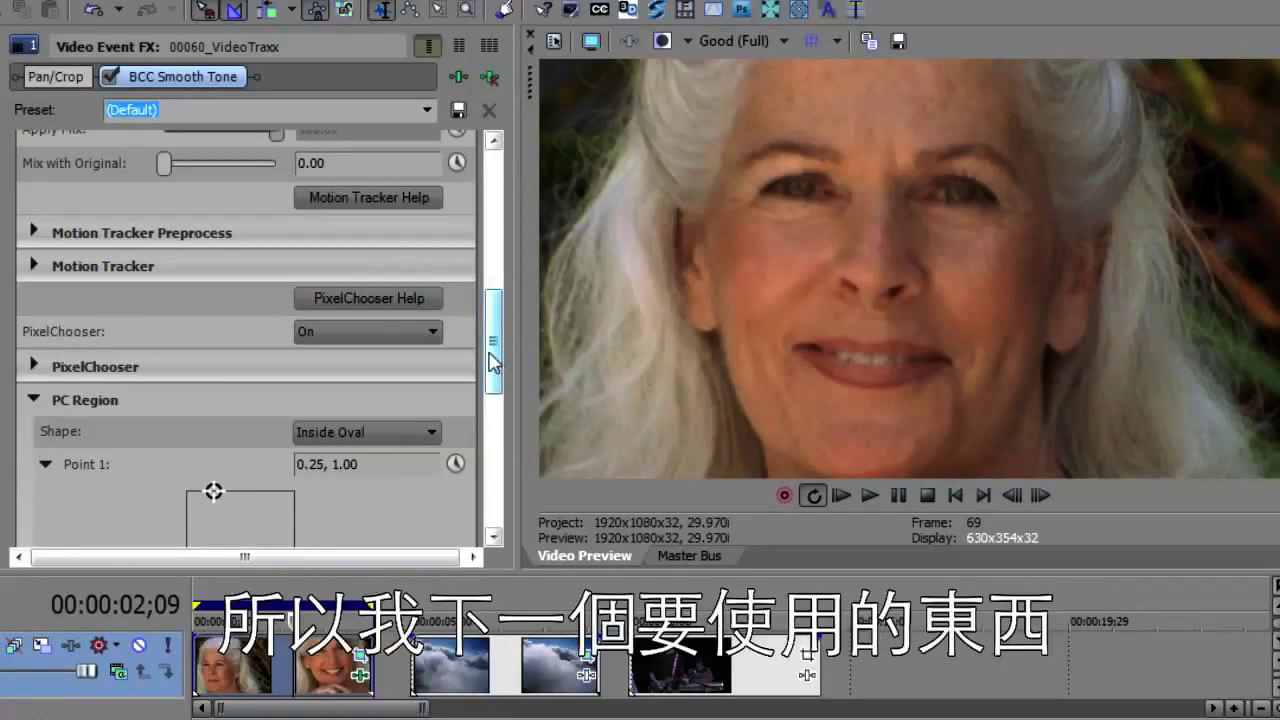
Enable Track On-the-Fly in the Motion Tracker settings.
left_click(33, 266)
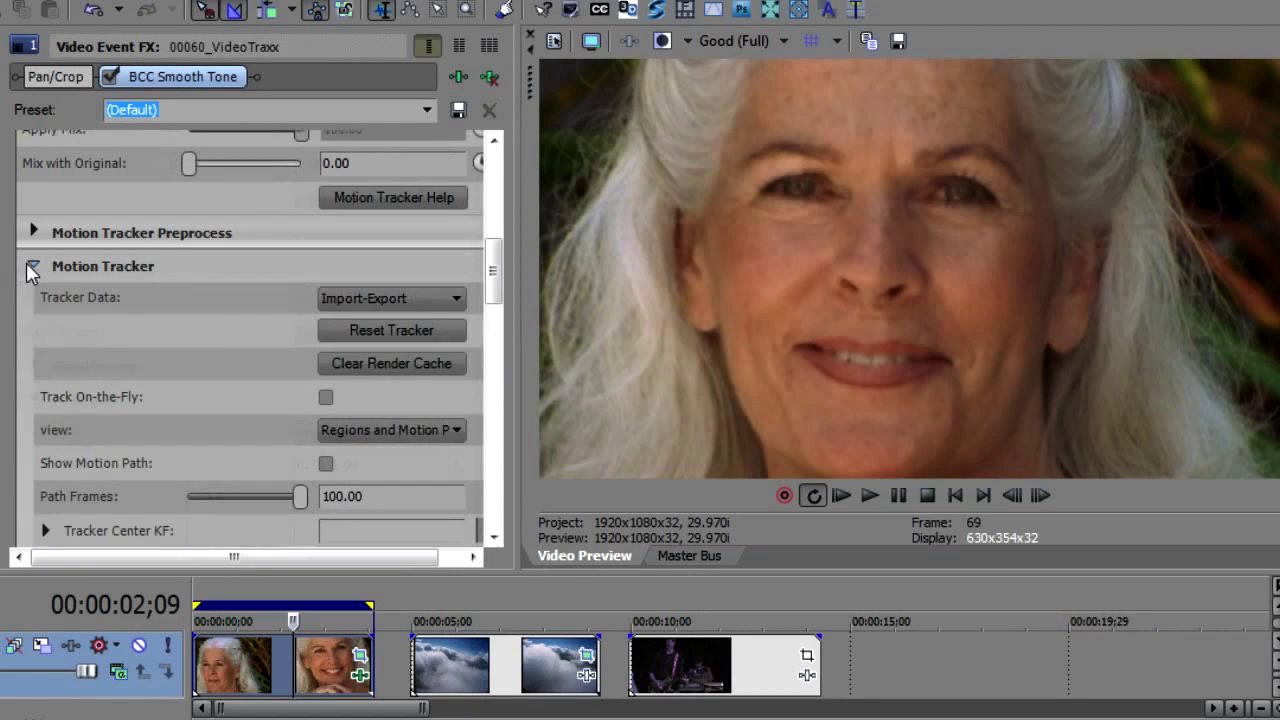
scroll(498, 307, "down", 3)
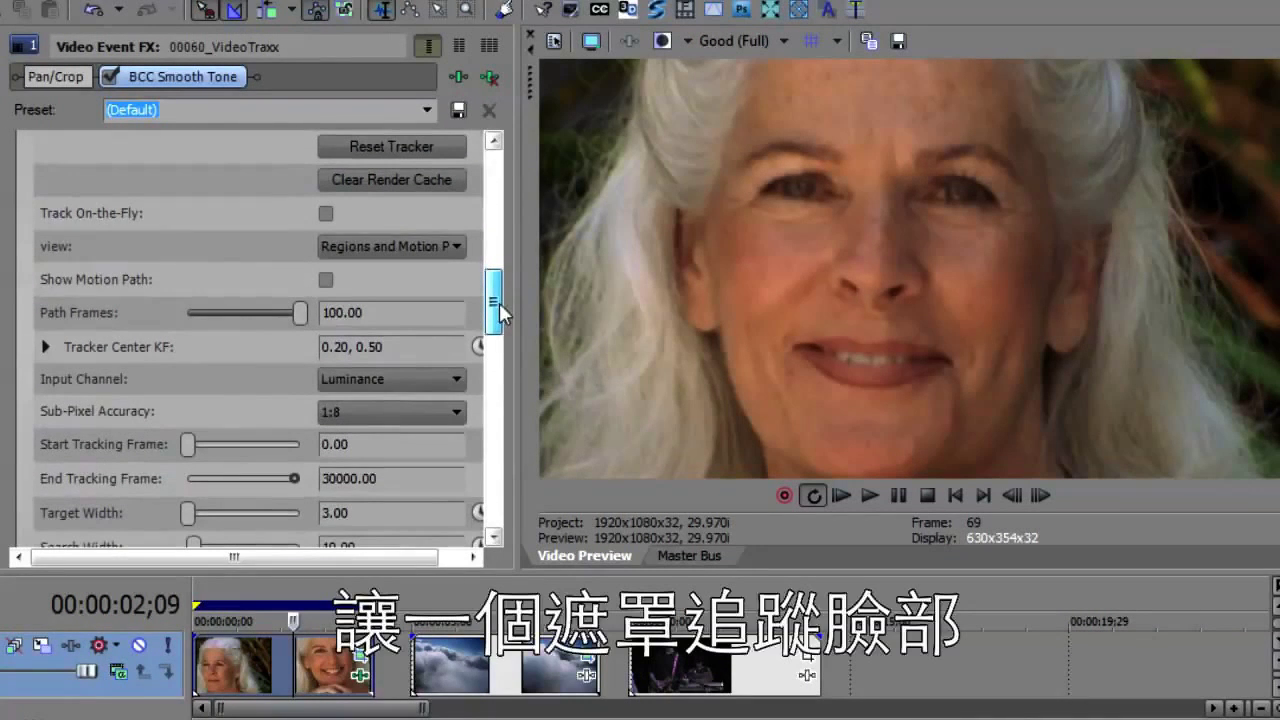
left_click(326, 213)
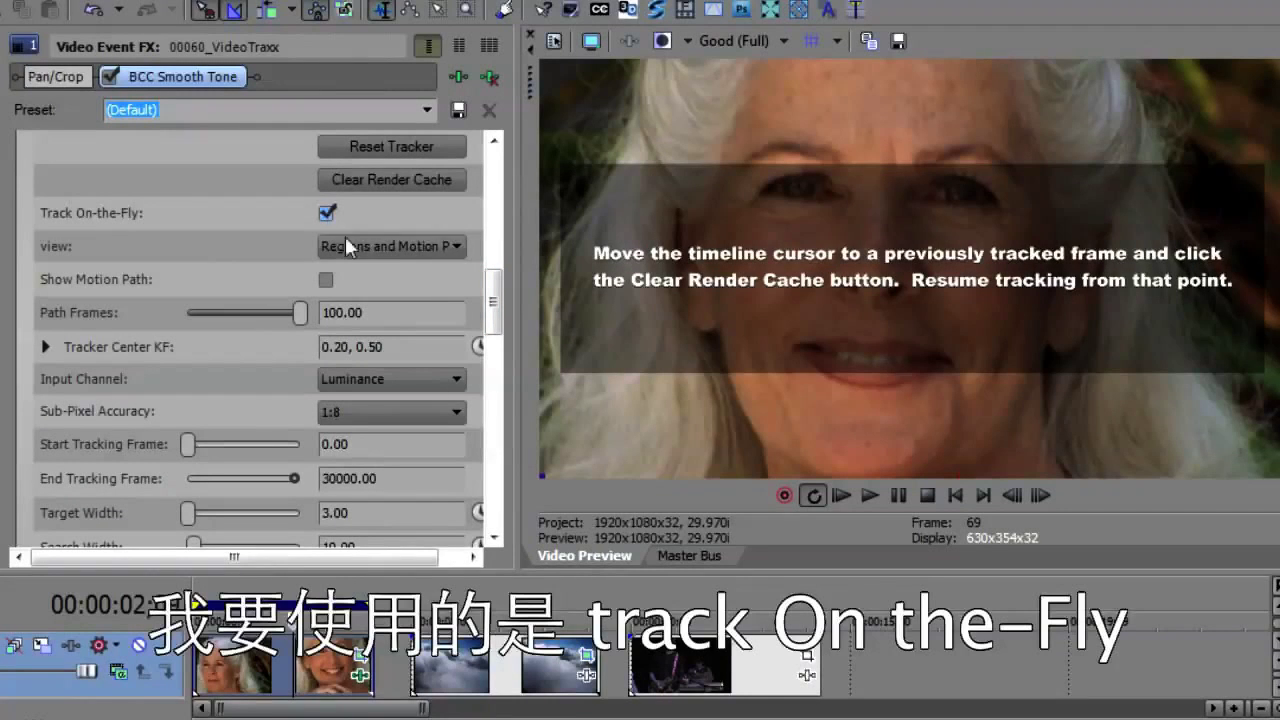
Trim the beginning off the first portrait clip on the timeline.
mouse_move(496, 295)
left_mouse_down()
mouse_move(492, 334)
mouse_move(492, 292)
left_mouse_up()
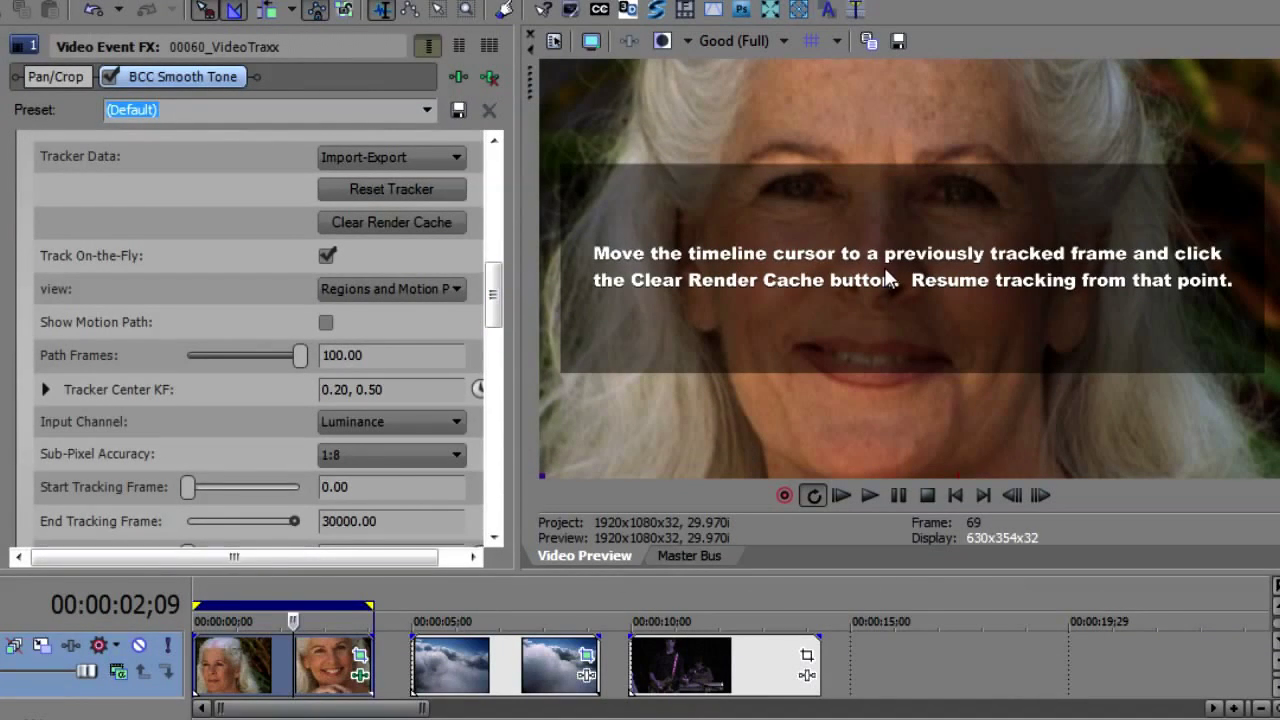
left_click(205, 665)
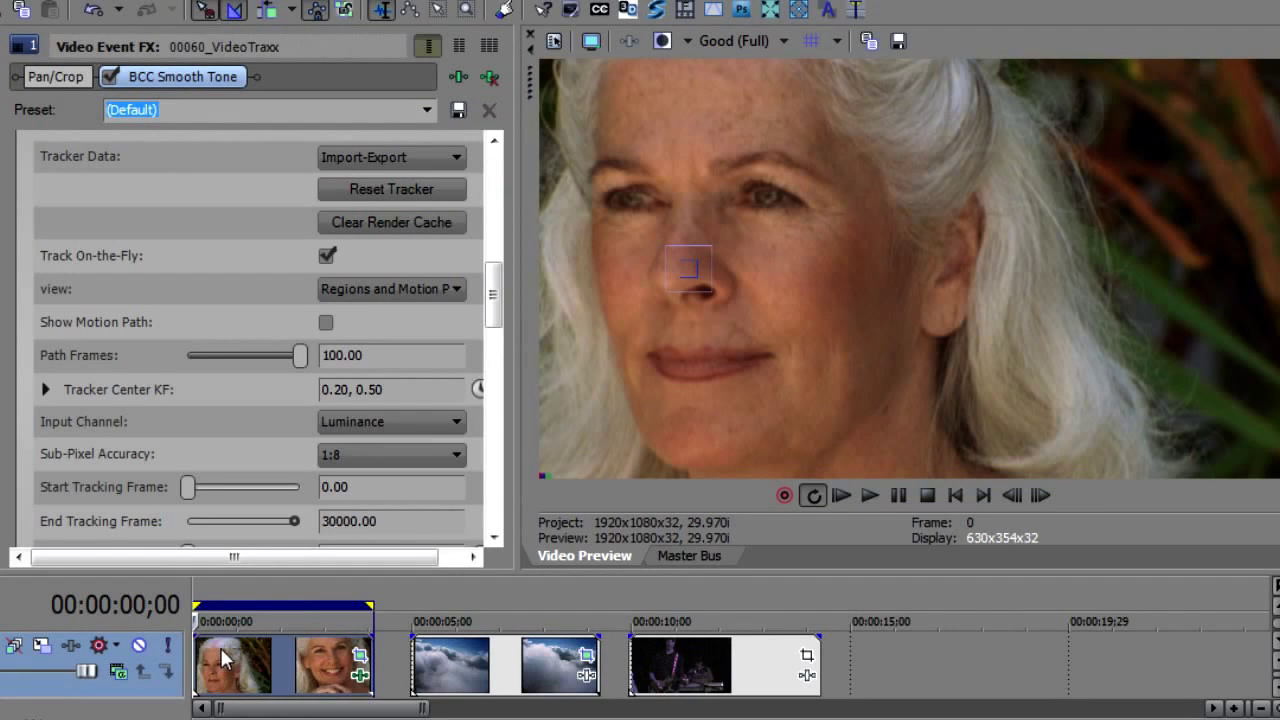
left_click_drag(195, 656, 254, 665)
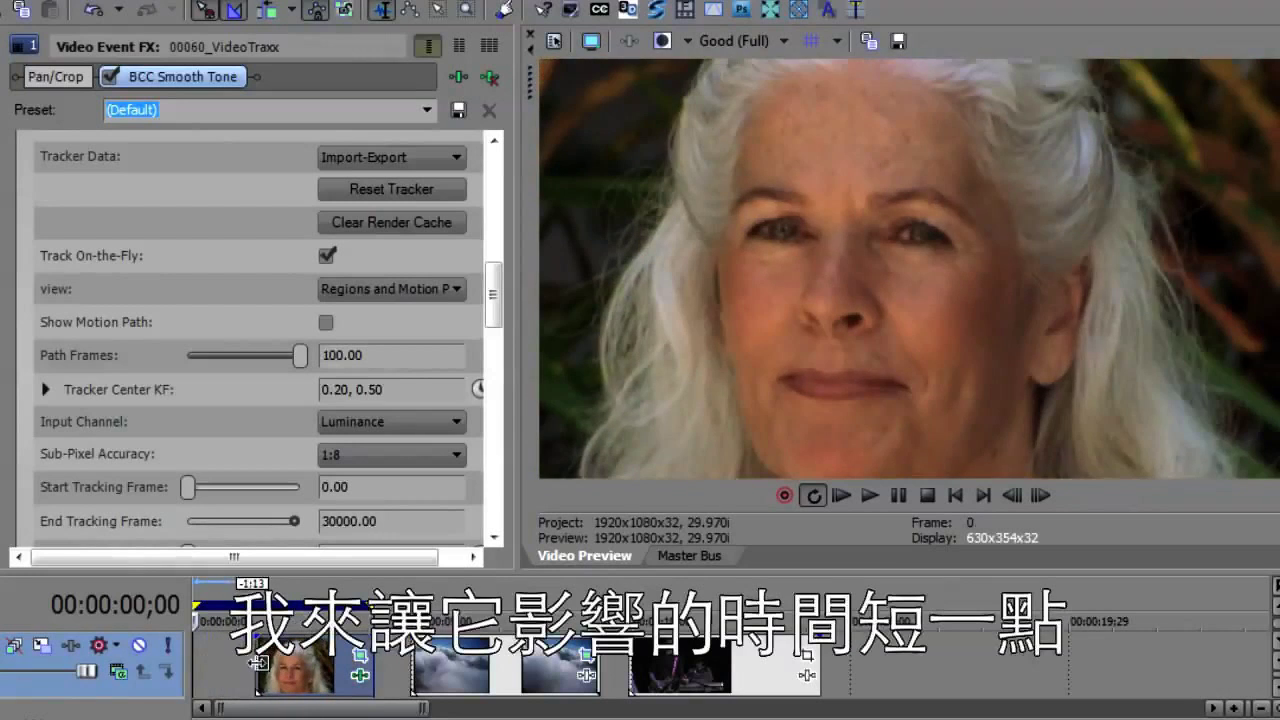
Loop the trimmed portrait clip, preview at Preview (Half) quality, and expand Tracker Center KF.
left_click_drag(254, 665, 247, 665)
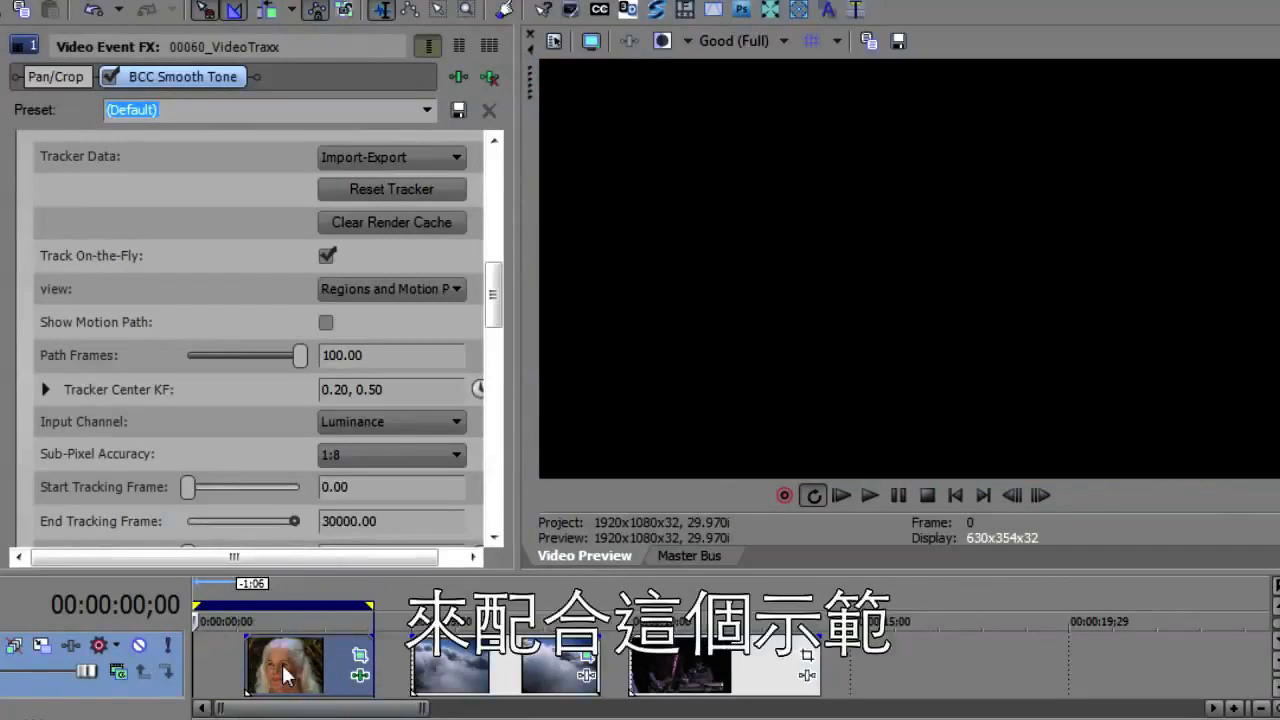
double_click(287, 676)
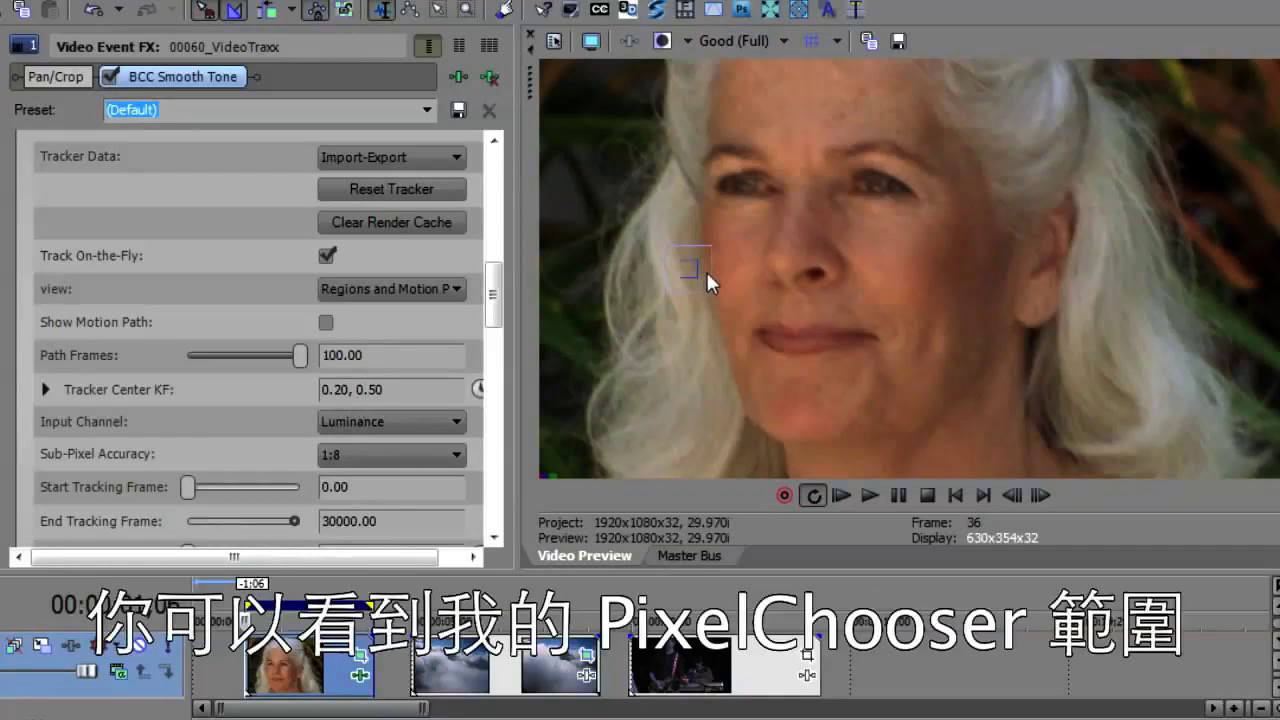
left_click(722, 42)
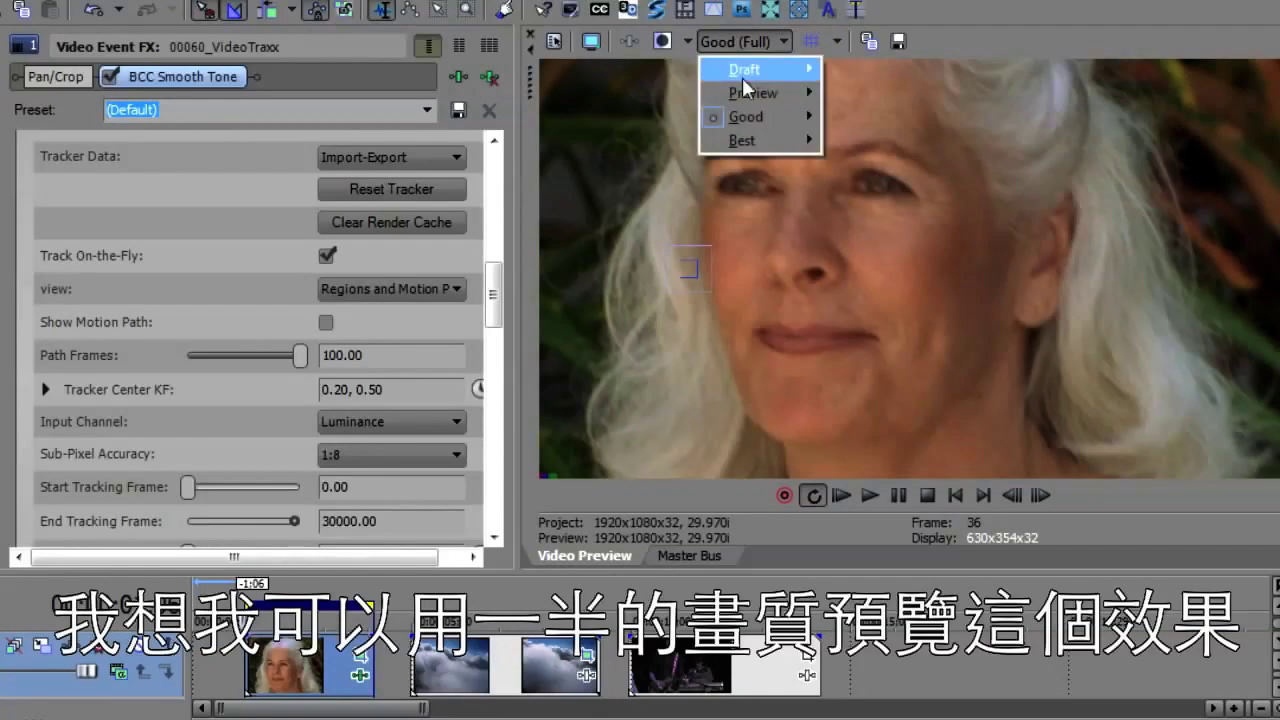
mouse_move(768, 92)
left_click(878, 138)
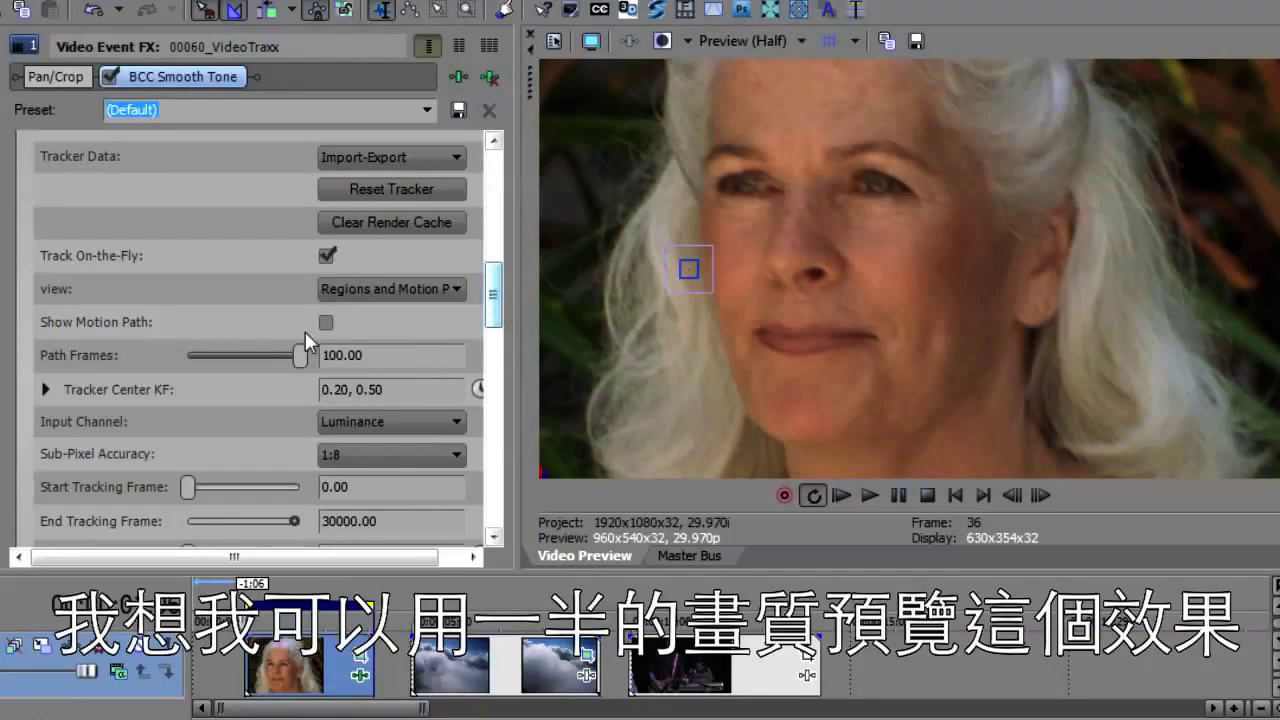
left_click(45, 389)
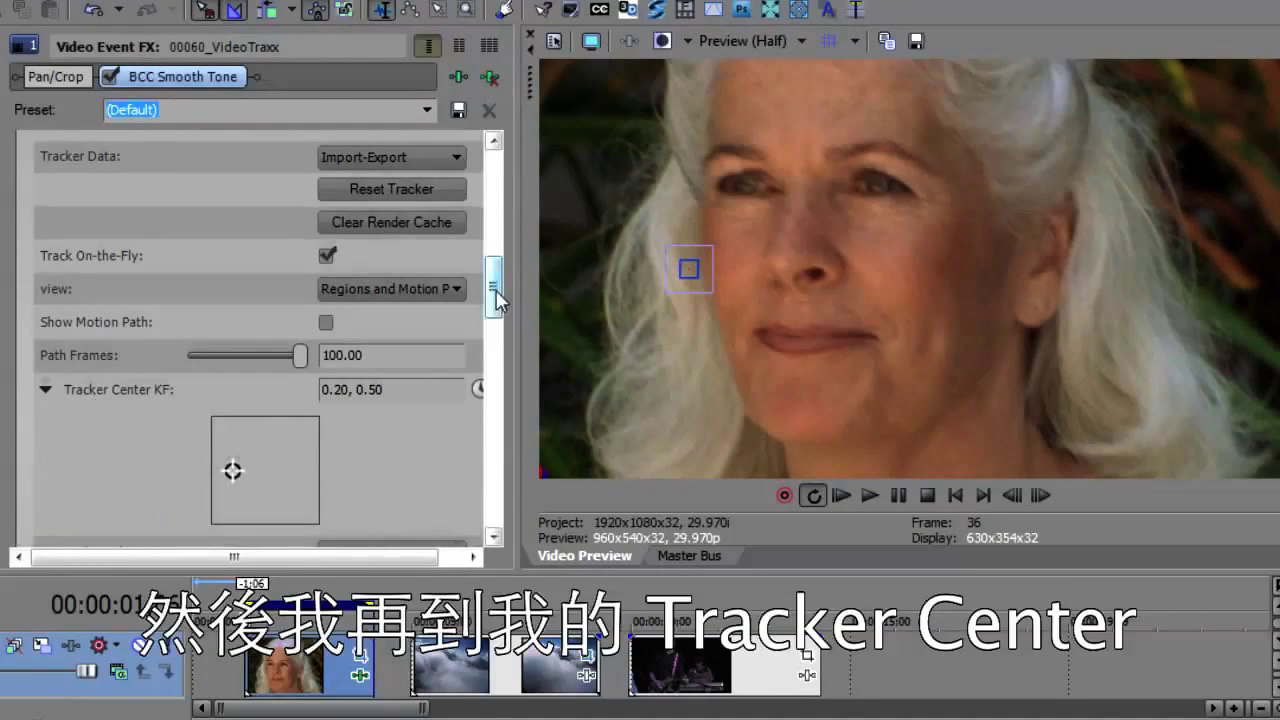
Position the tracker box on her eye with Target Width 3.59 and Search Width 10.80.
left_click_drag(492, 286, 492, 306)
mouse_move(233, 346)
left_mouse_down()
mouse_move(242, 326)
mouse_move(246, 345)
left_mouse_up()
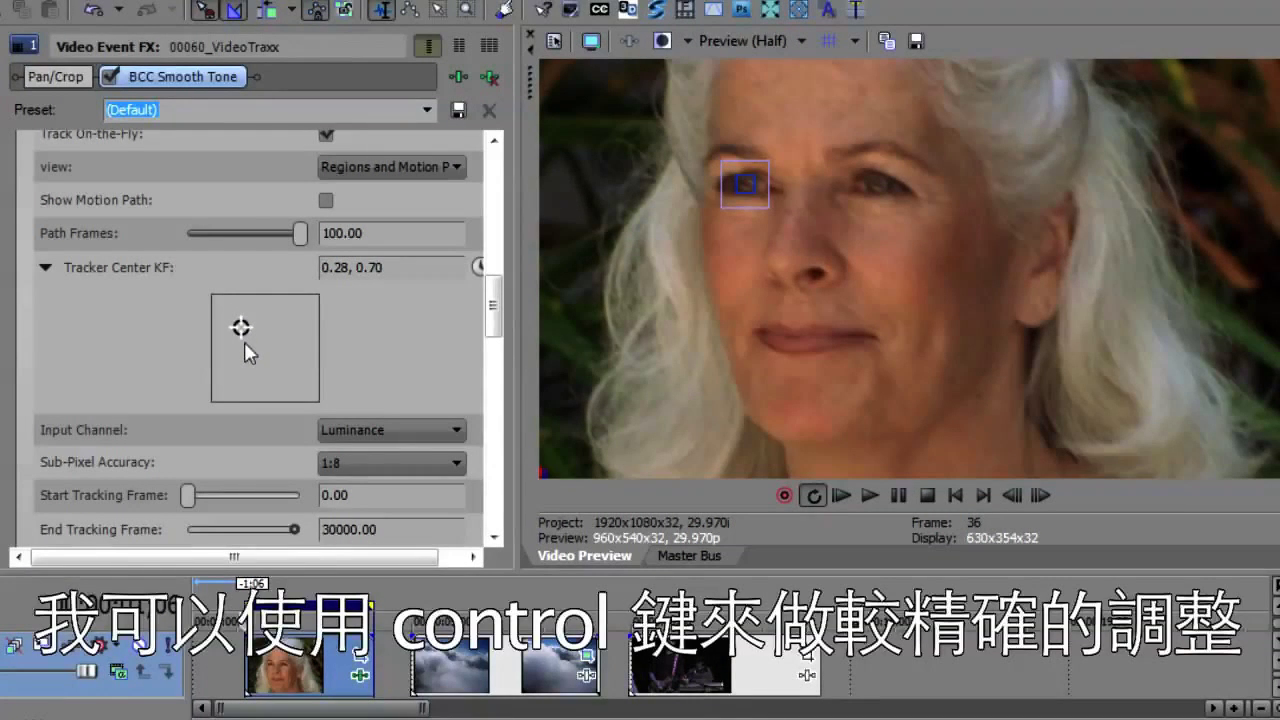
left_click_drag(493, 316, 504, 360)
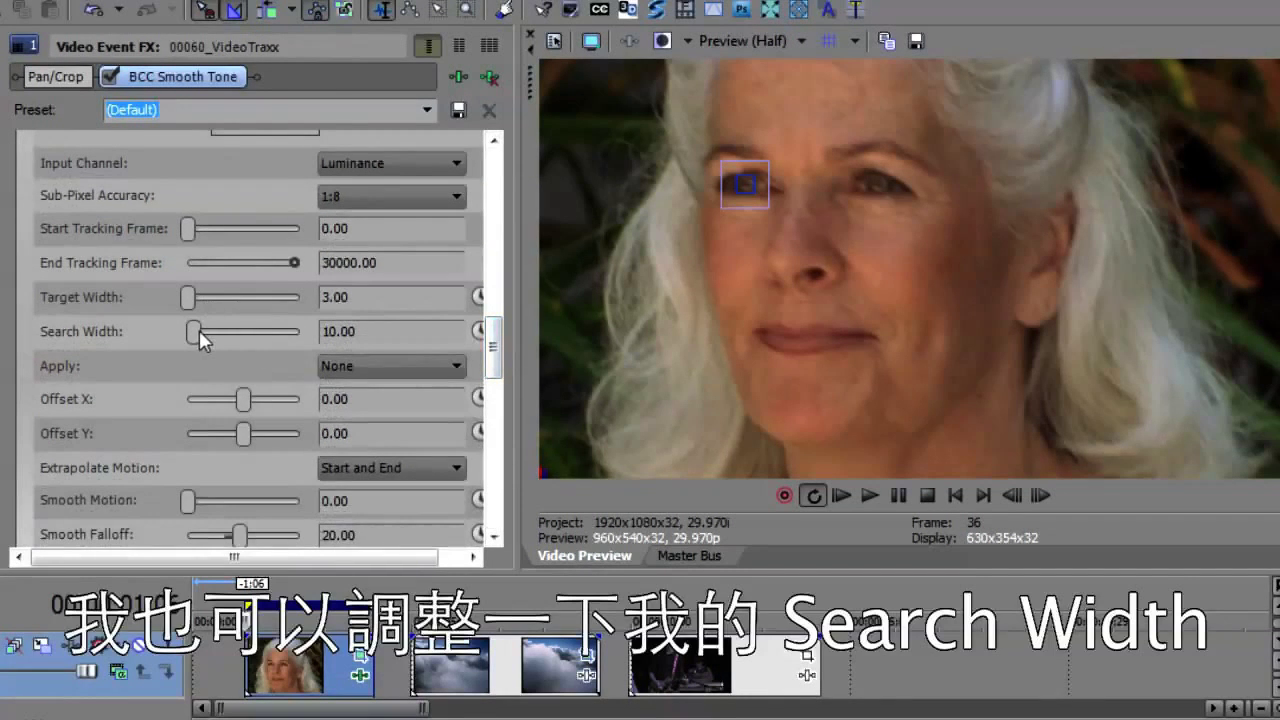
left_click_drag(199, 331, 199, 300)
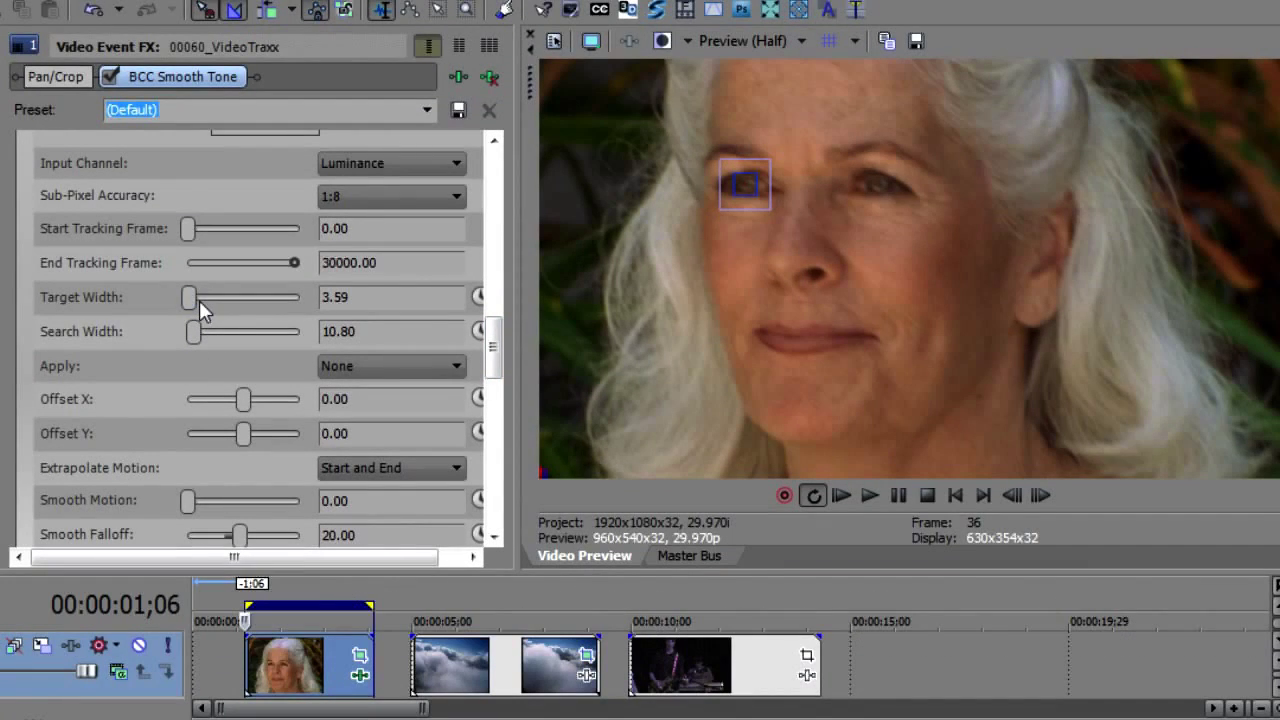
double_click(280, 670)
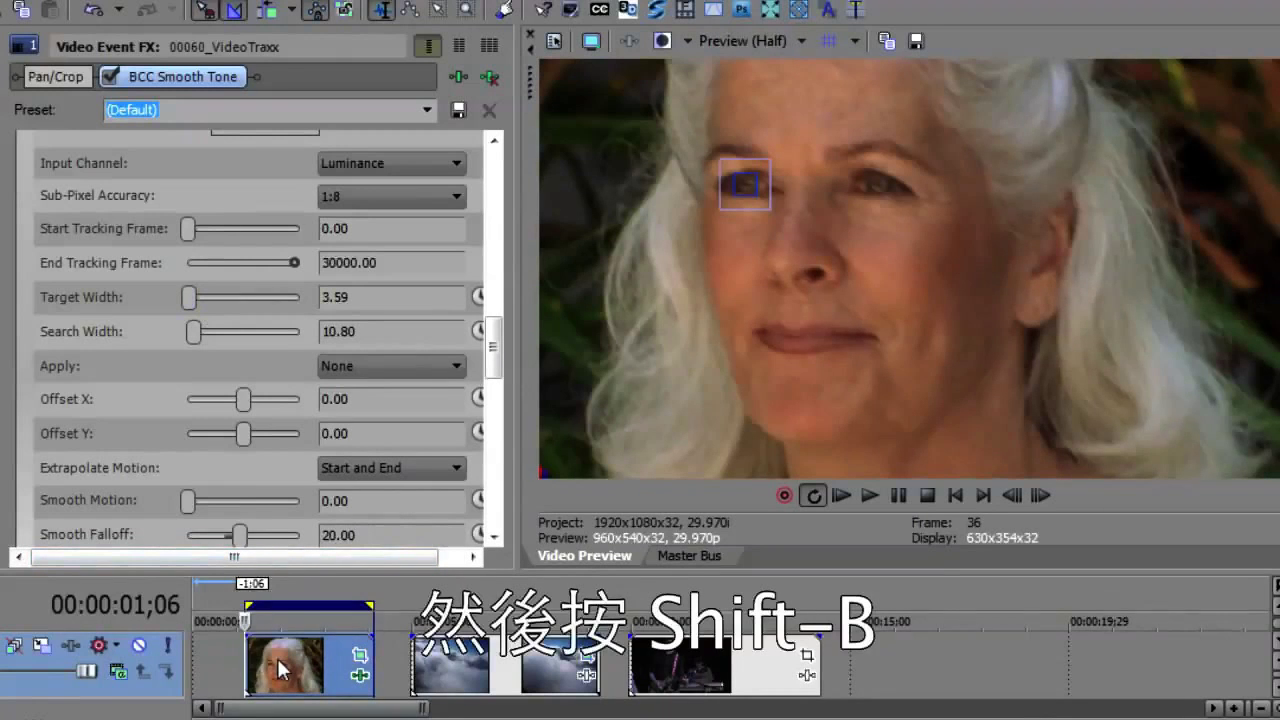
Track the eye with Shift+B, then step back to well-tracked frame 57.
key("shift+b")
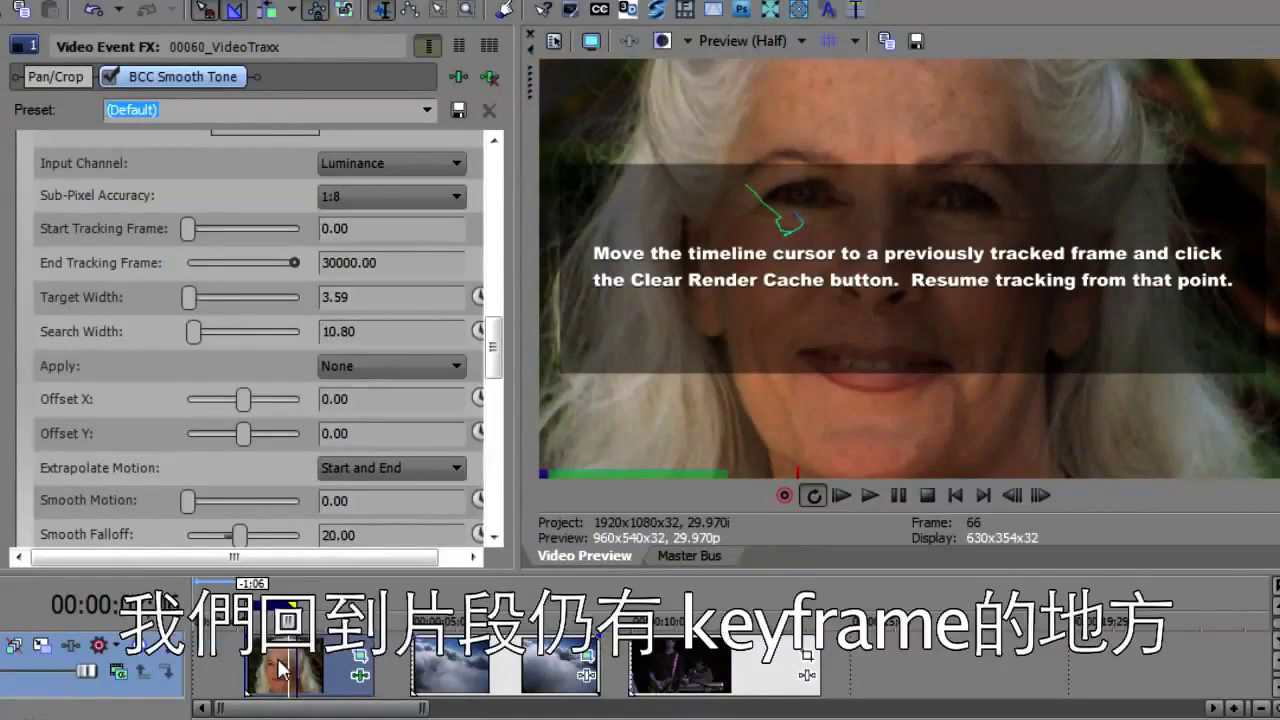
left_click(283, 660)
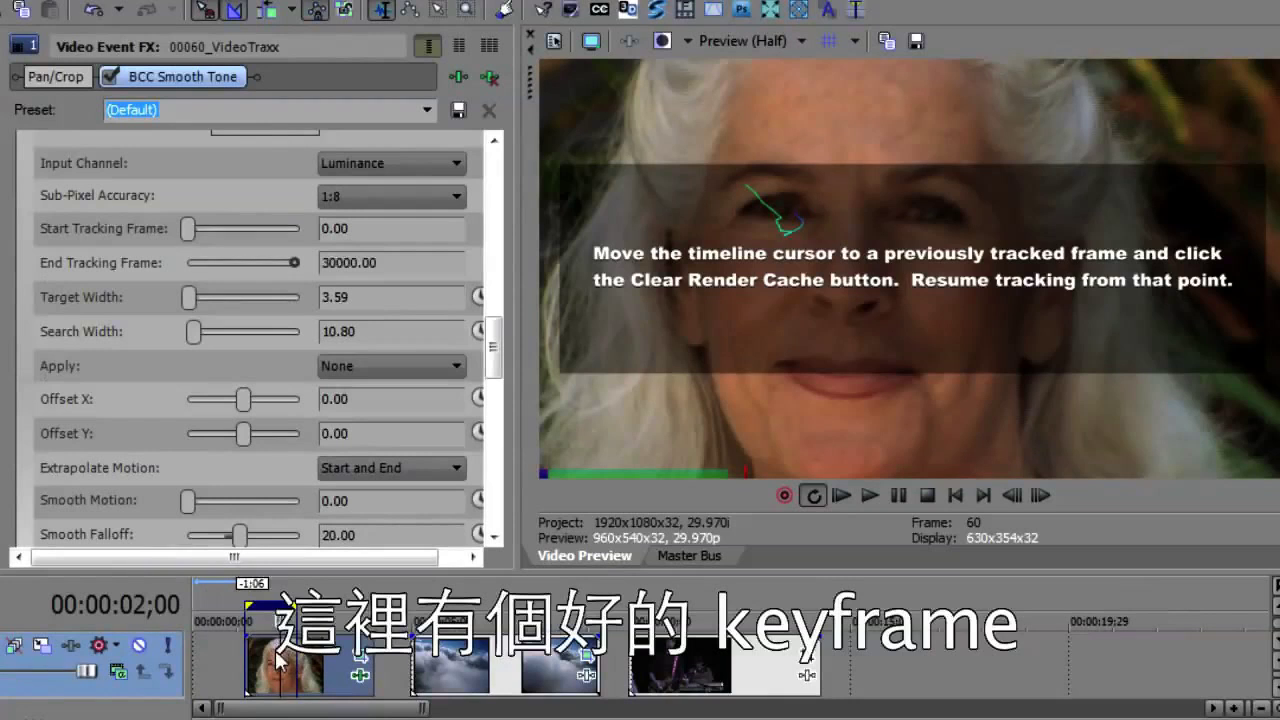
left_click(279, 660)
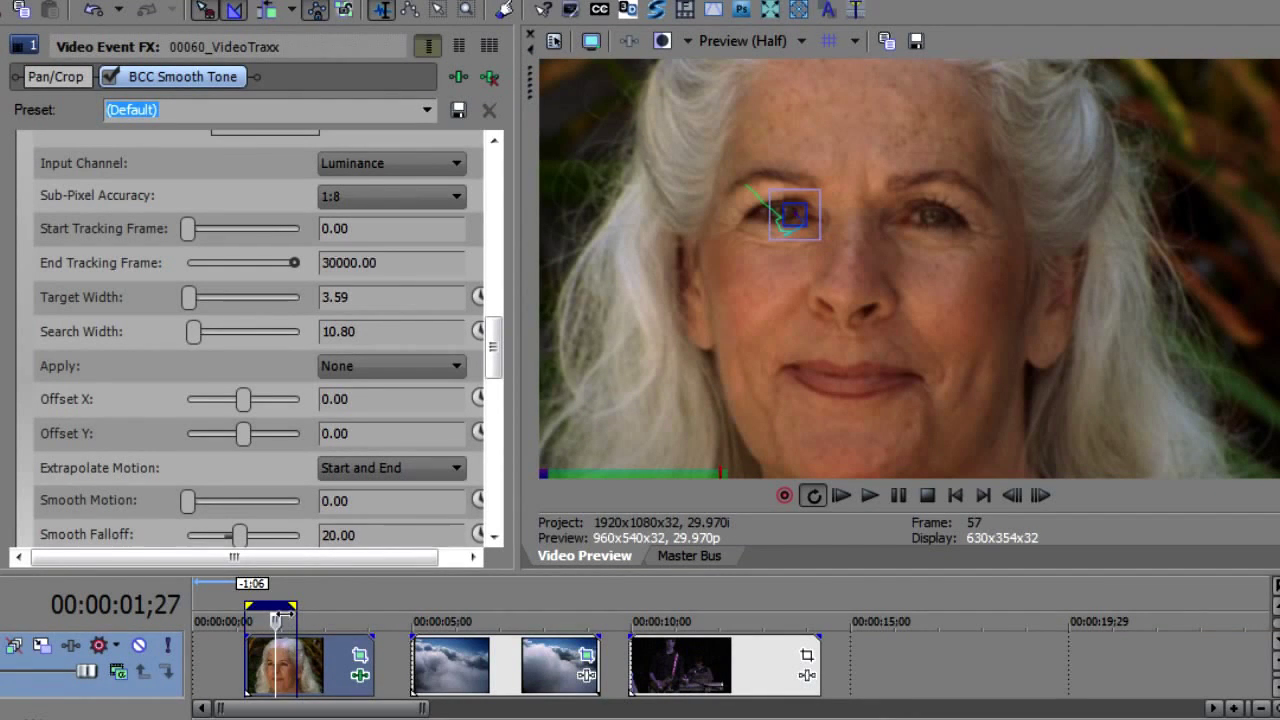
Shift the loop region later, clear the render cache, and retrack the eye through frame 117.
left_click_drag(285, 614, 371, 605)
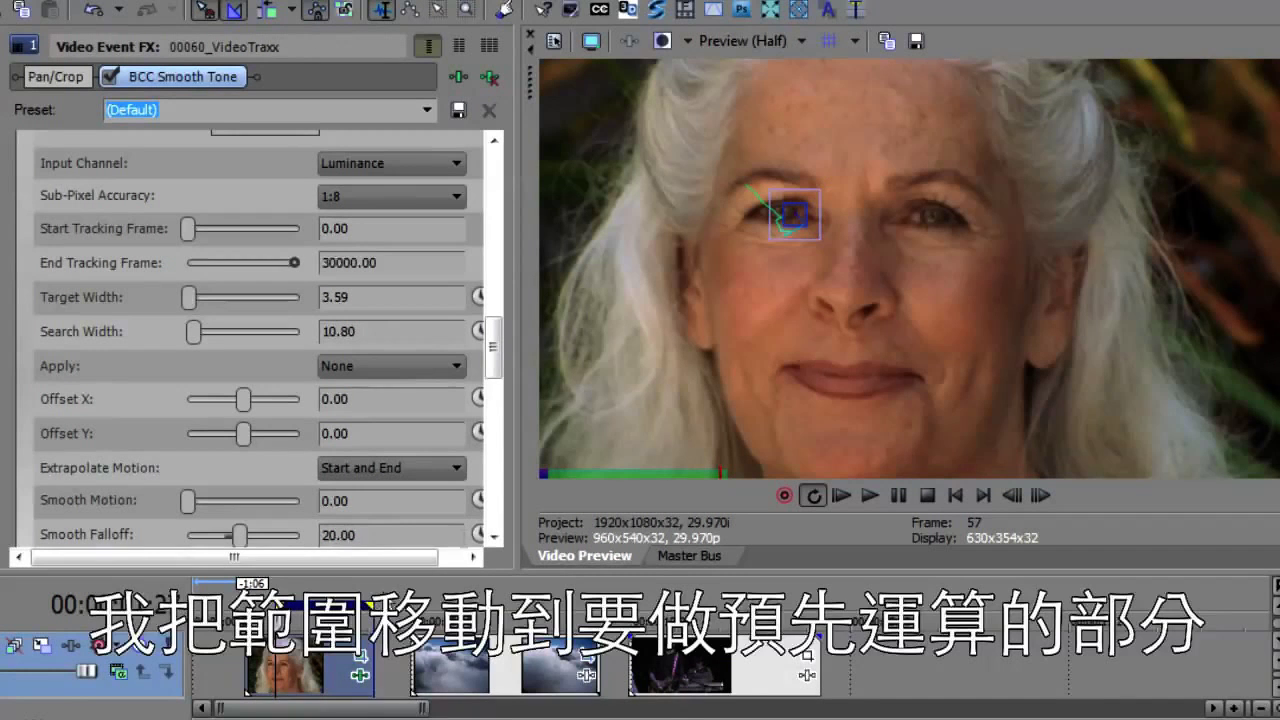
left_click_drag(492, 370, 493, 293)
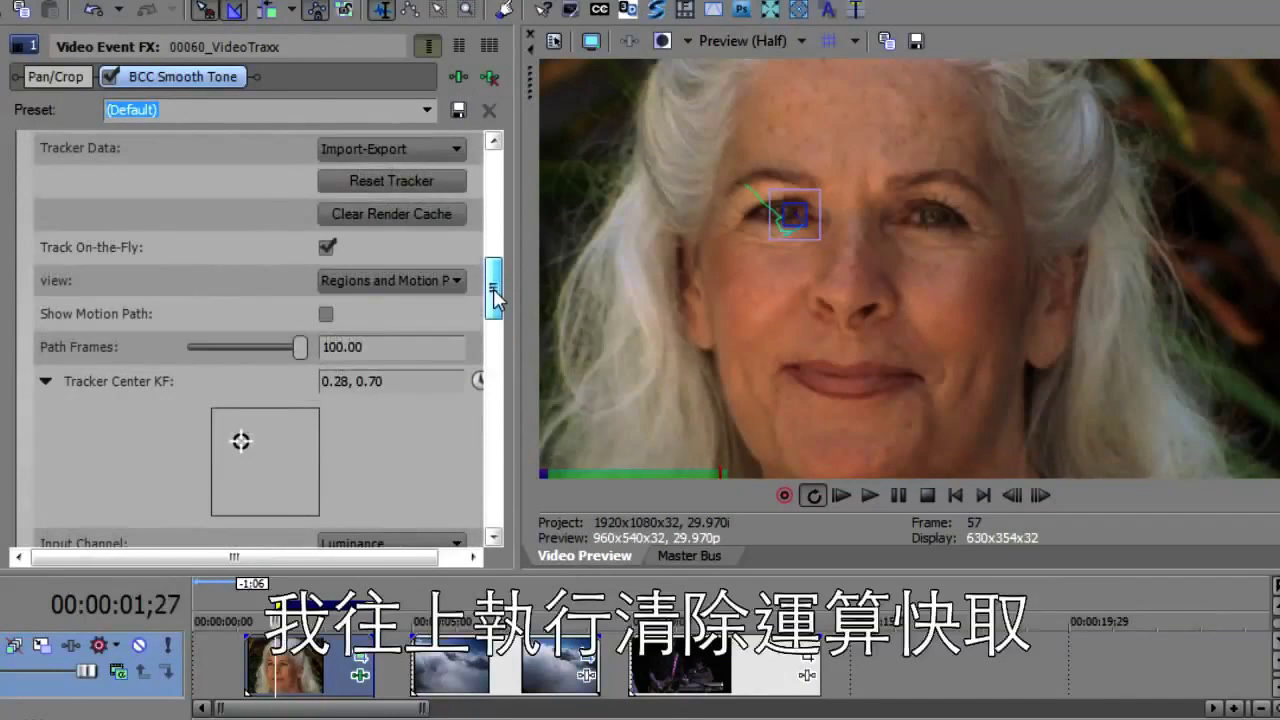
left_click(385, 212)
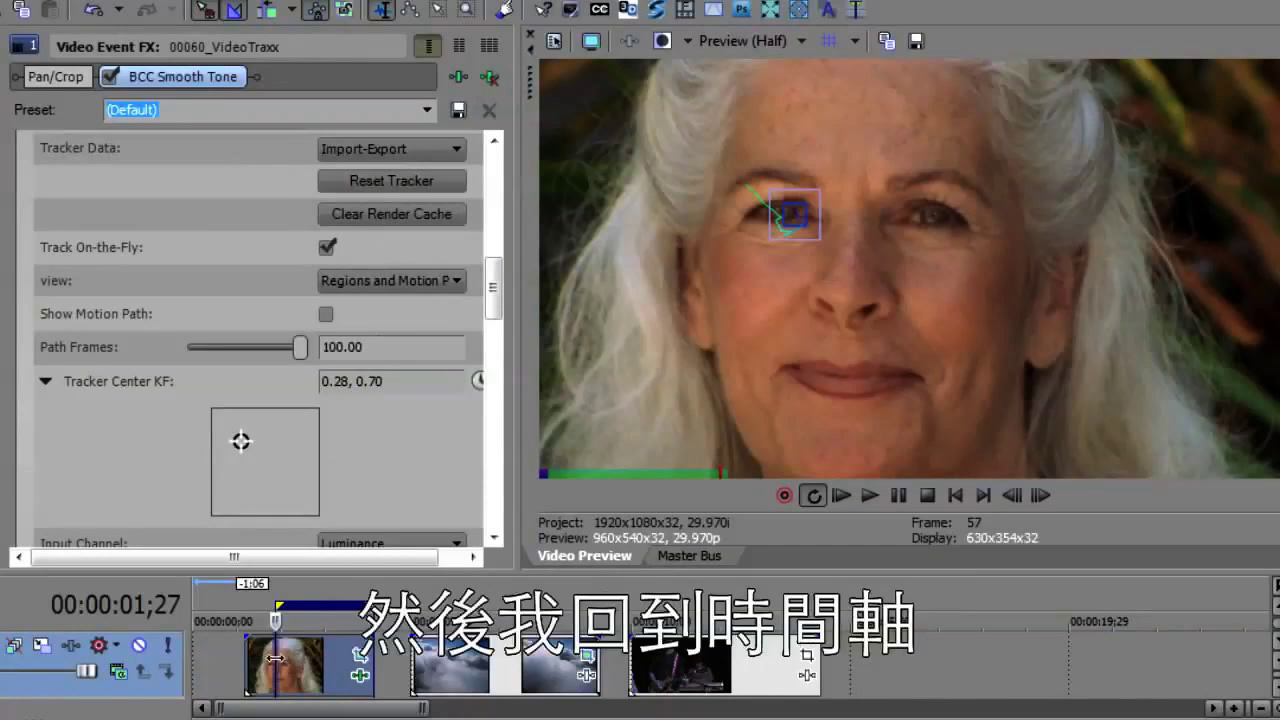
key("shift+b")
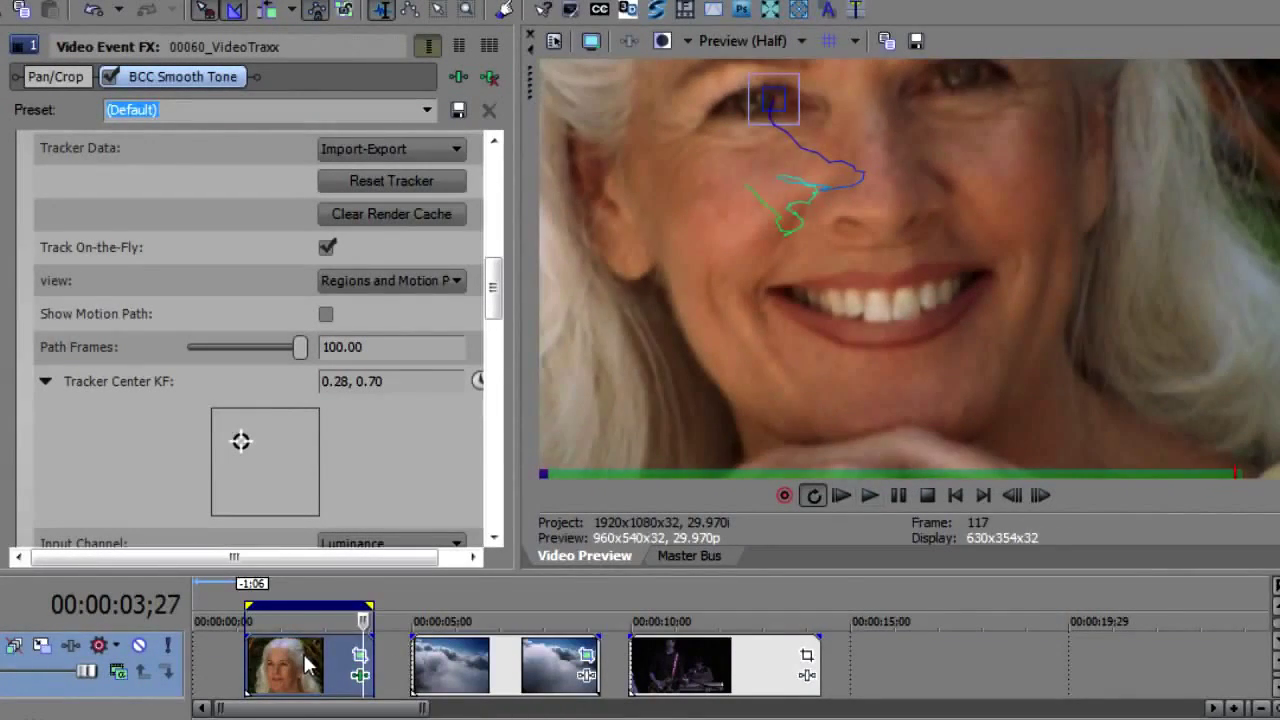
Uncheck Track On-the-Fly and set the tracker's Apply option to PixelChooser.
left_click(328, 248)
left_click_drag(491, 286, 484, 370)
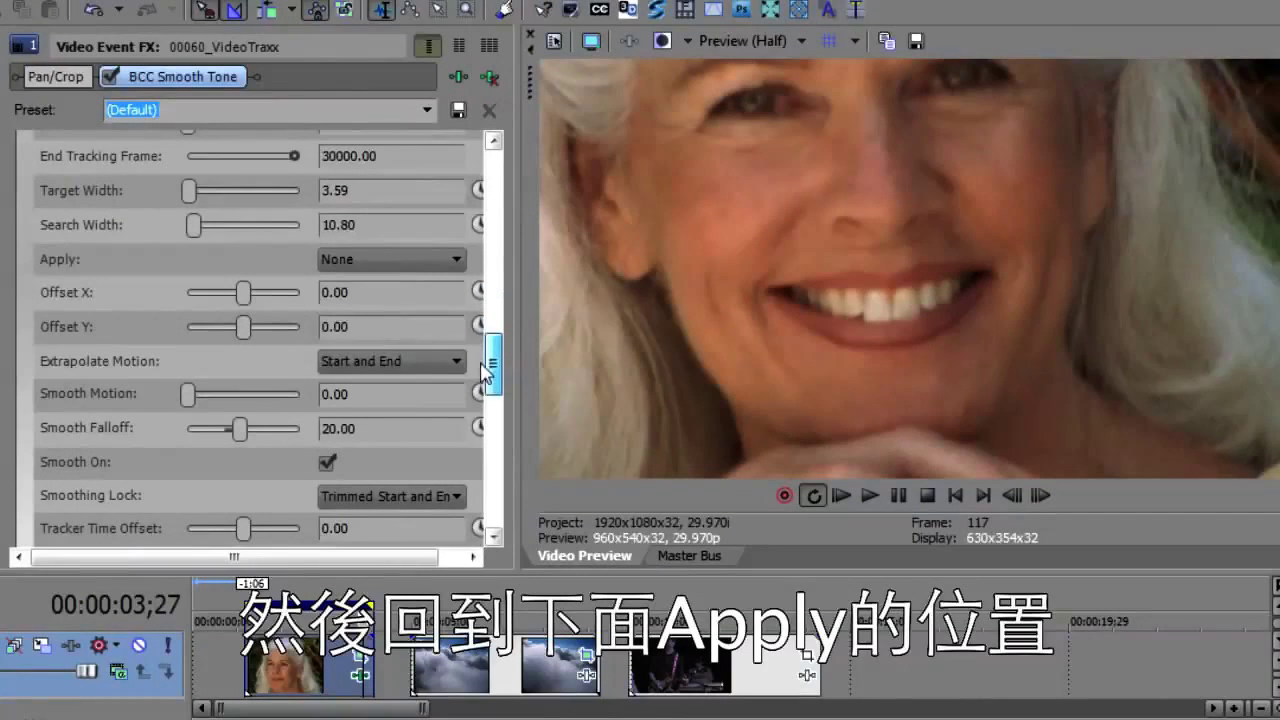
left_click(397, 257)
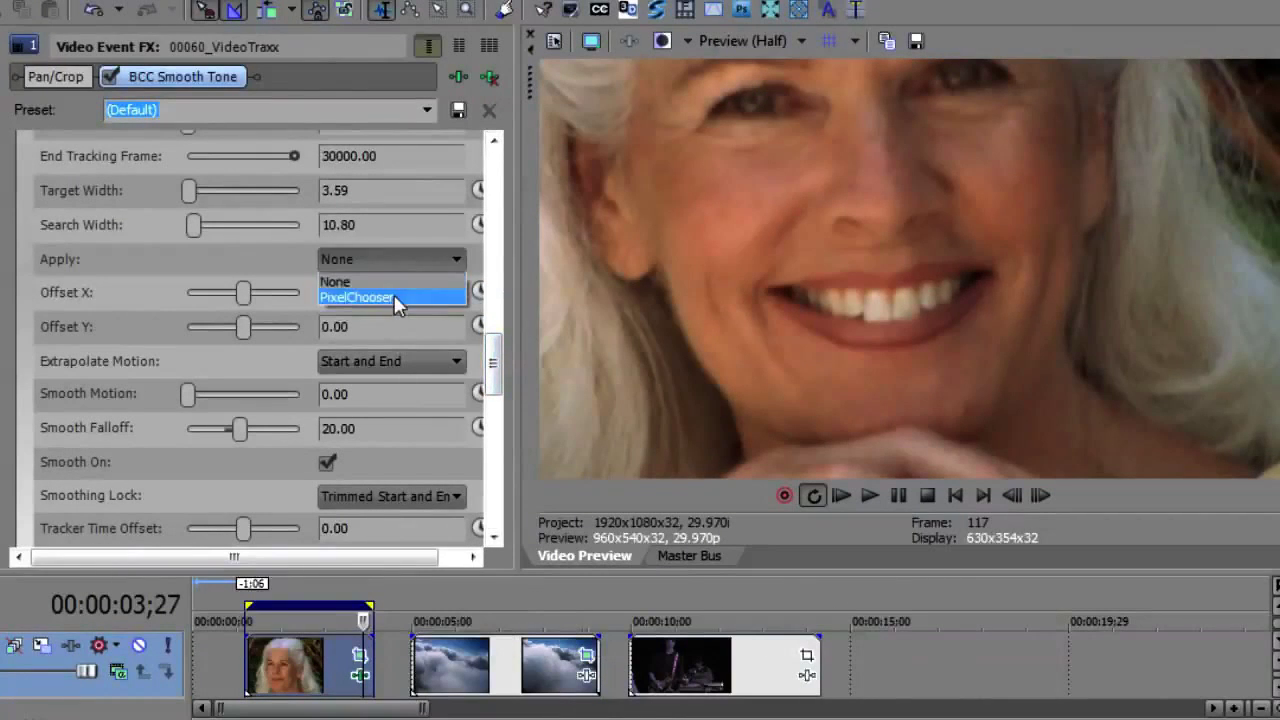
left_click(397, 300)
Play the clip and check at frame 86 that the oval mask follows her face.
left_click(261, 668)
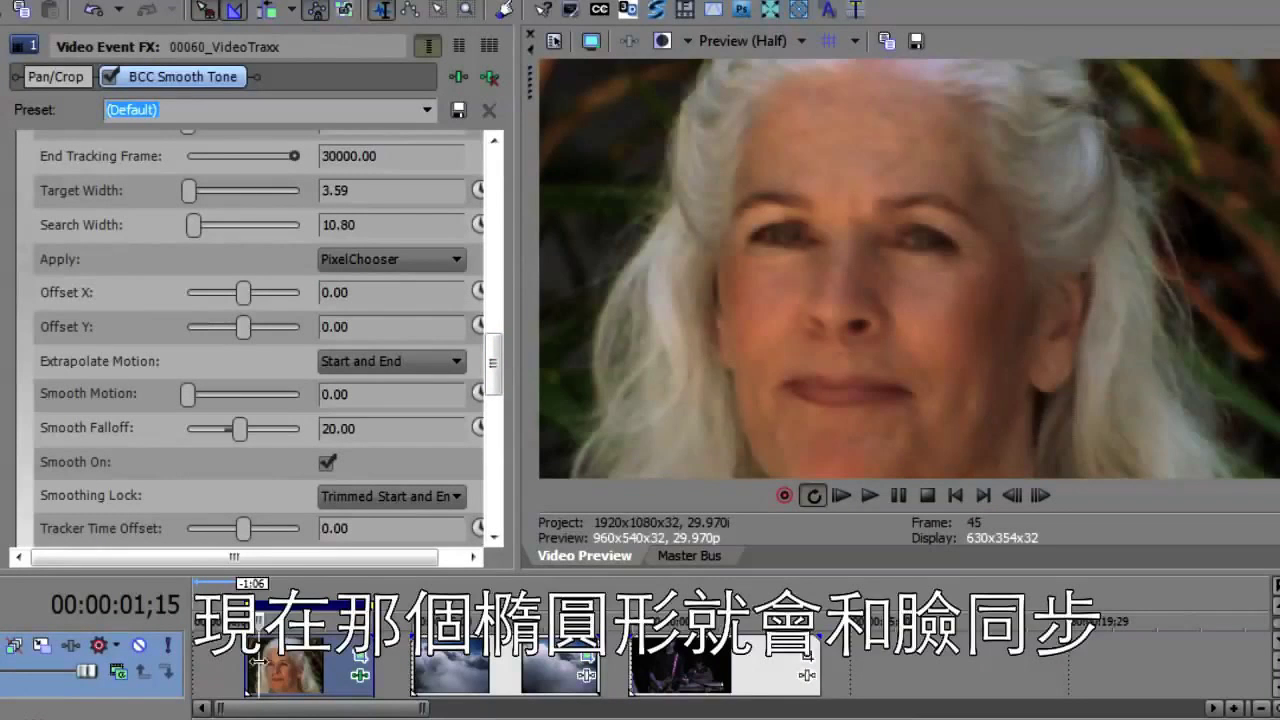
key("space")
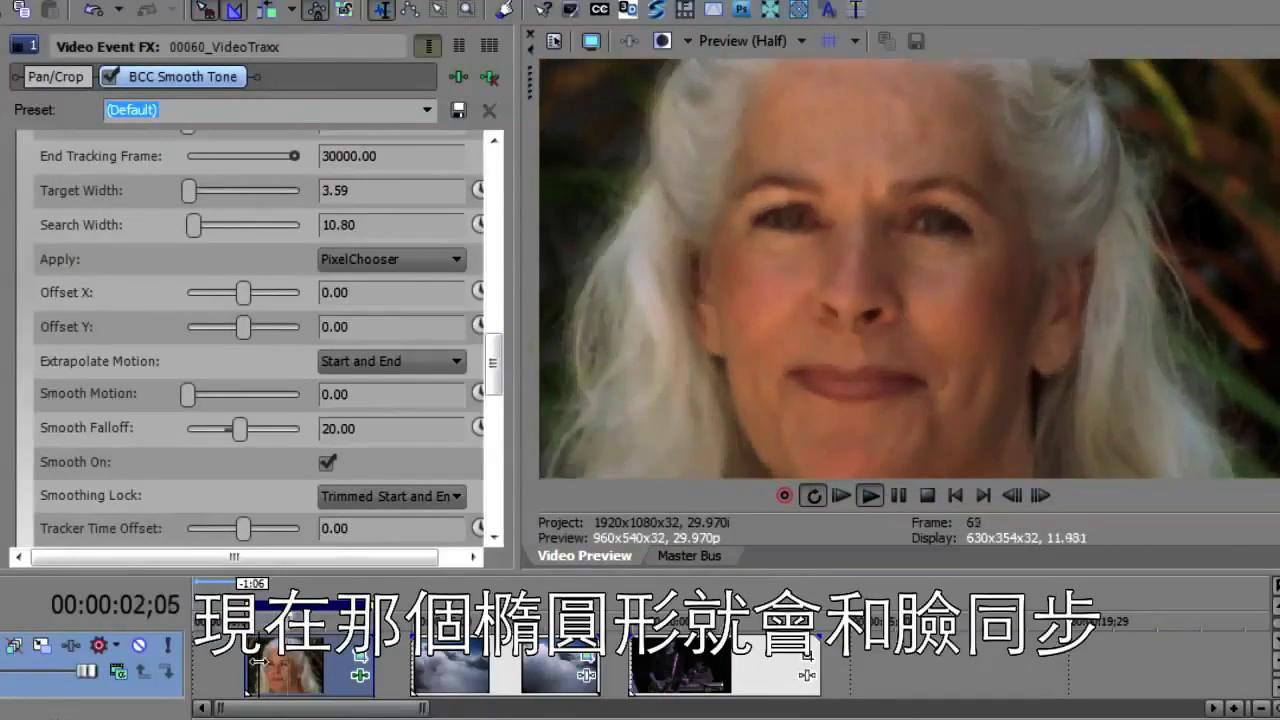
key("Return")
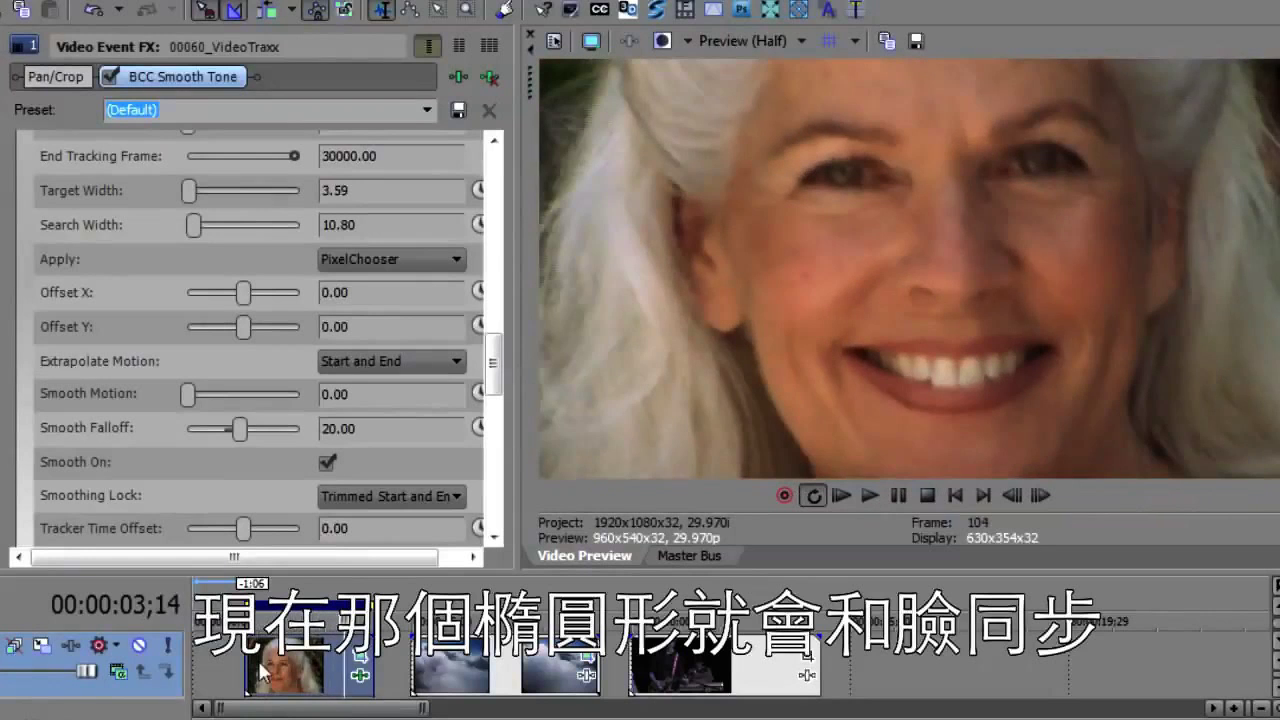
left_click(320, 665)
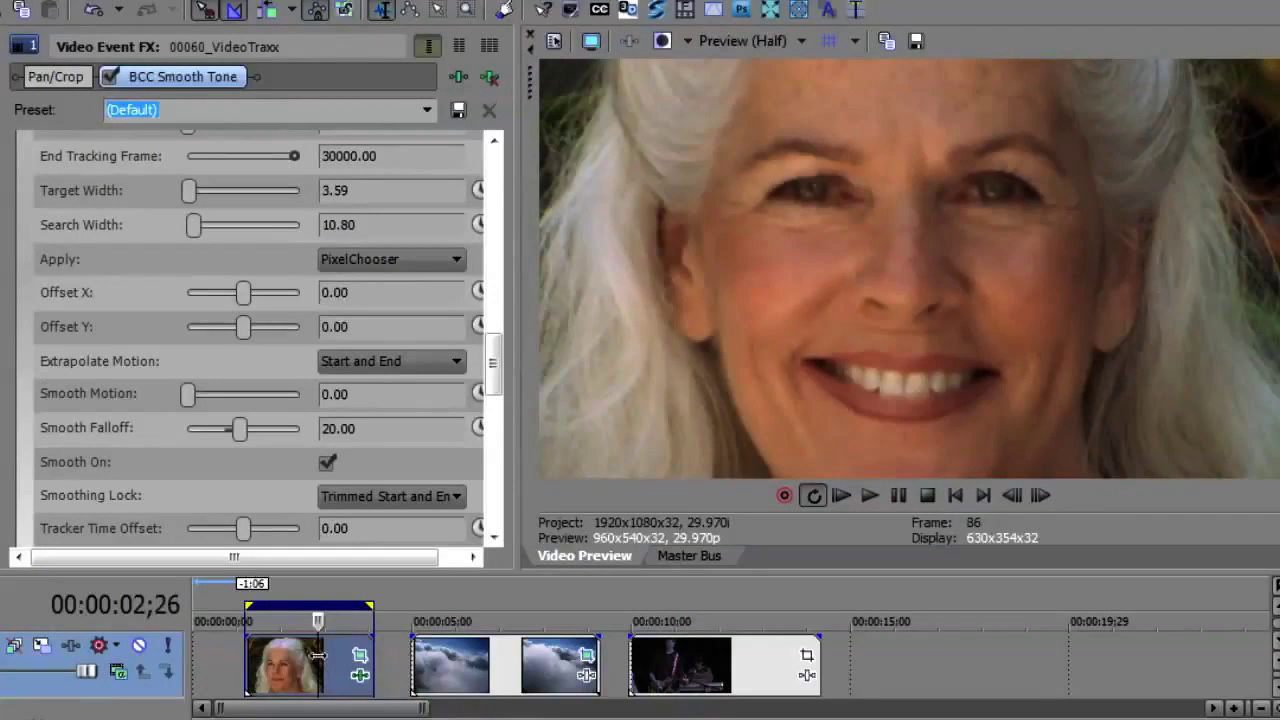